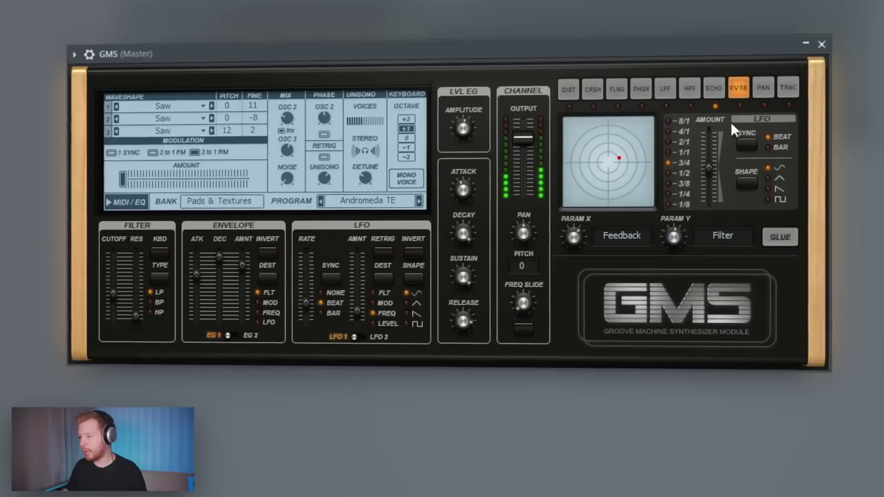
# Show the Echo effect settings of the GMS synth and lower the attack and decay of envelope 1
pyautogui.click(713, 88)
pyautogui.moveTo(203, 270); pyautogui.dragTo(199, 295)
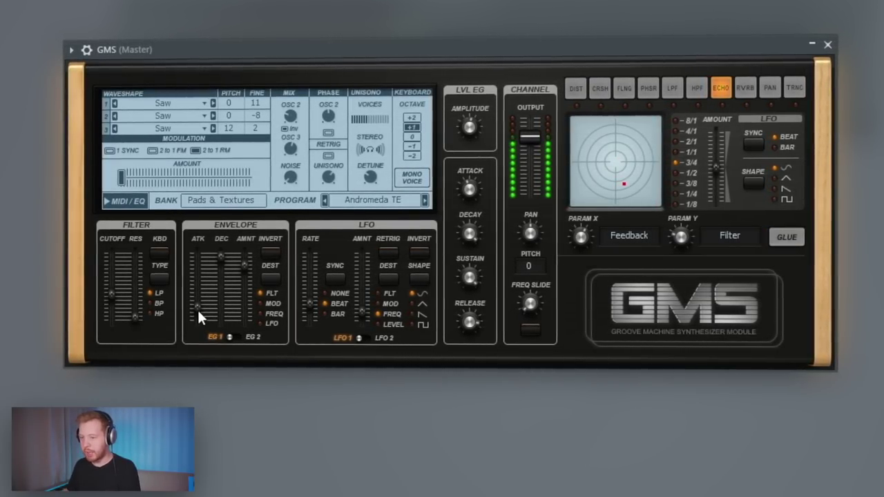
pyautogui.moveTo(225, 254); pyautogui.dragTo(221, 287)
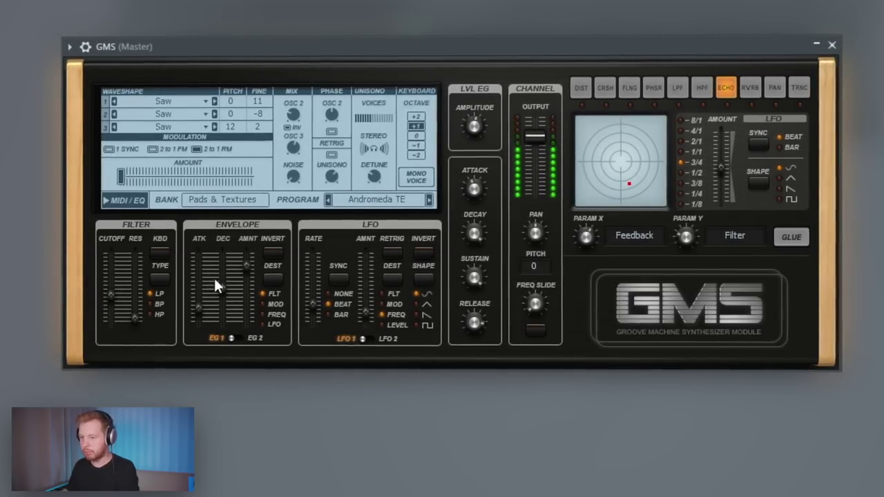
pyautogui.moveTo(473, 330); pyautogui.dragTo(473, 330)
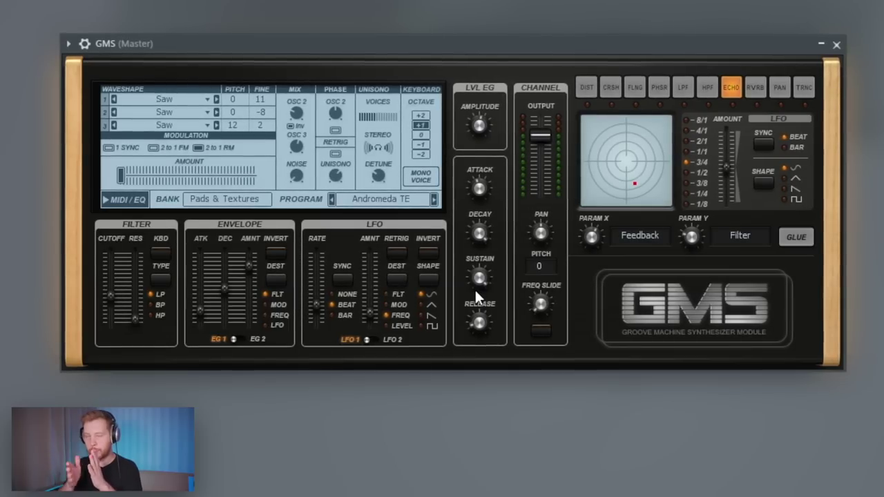
pyautogui.moveTo(378, 175); pyautogui.dragTo(380, 178)
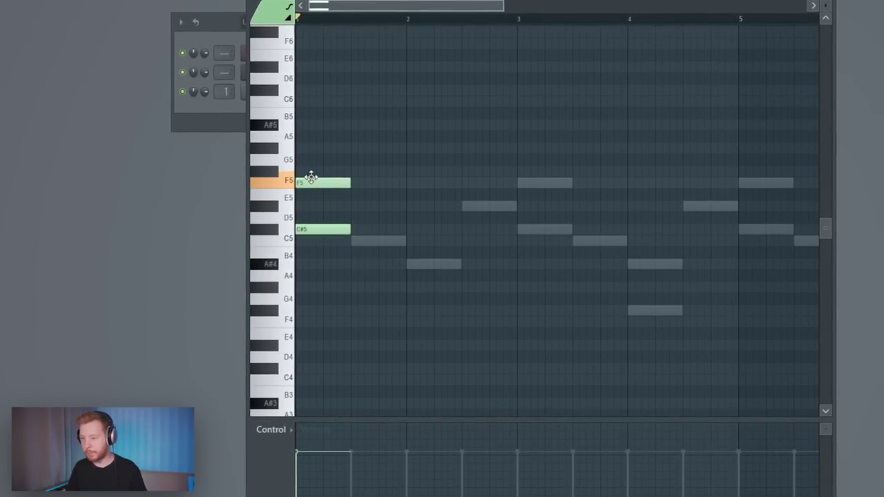
# Complete the two-bar chord progression with F#4 and A#4 at bar 2, followed by G#4 and D#5
pyautogui.click(410, 263)
pyautogui.click(428, 311)
pyautogui.press('space')
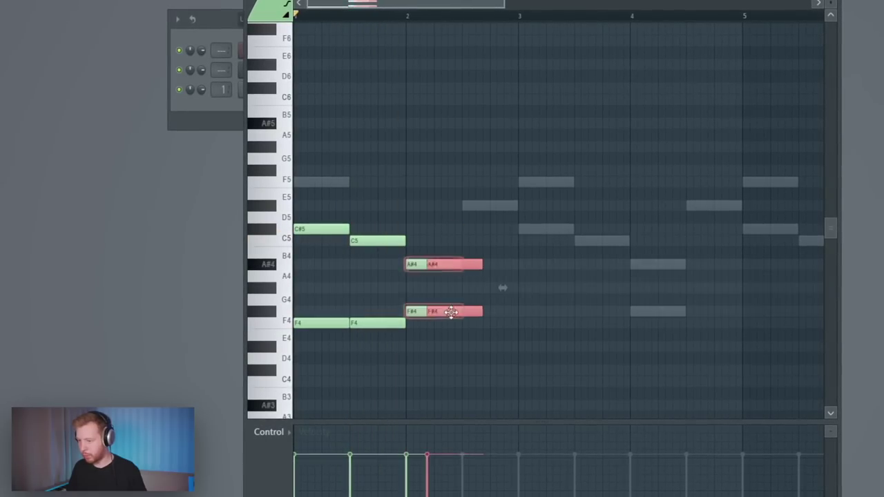
pyautogui.moveTo(485, 314); pyautogui.dragTo(484, 293)
# Repeat the two-bar progression to fill eight bars and add lower C#4, C4, A#3 and D#4 notes beneath the chords
pyautogui.hotkey('ctrl', 'b')
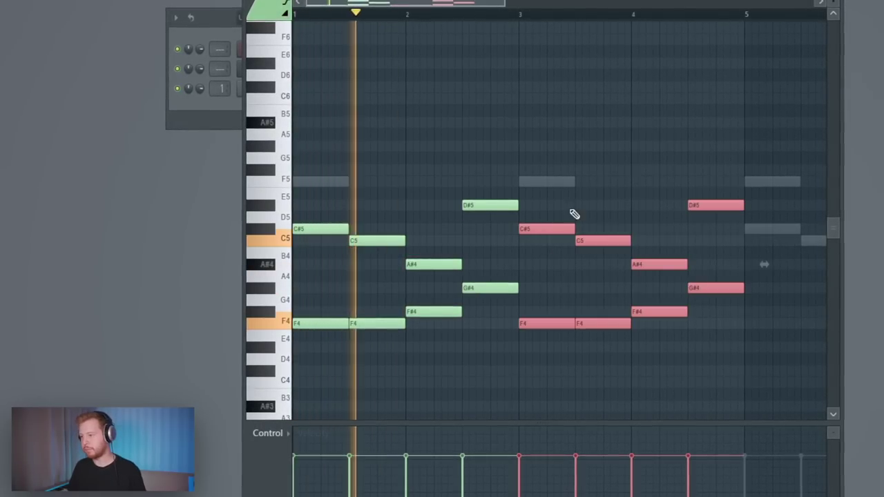
pyautogui.scroll(-2, 584, 136)
pyautogui.hotkey('ctrl', 'b')
pyautogui.hotkey('ctrl', 'b')
pyautogui.click(308, 362)
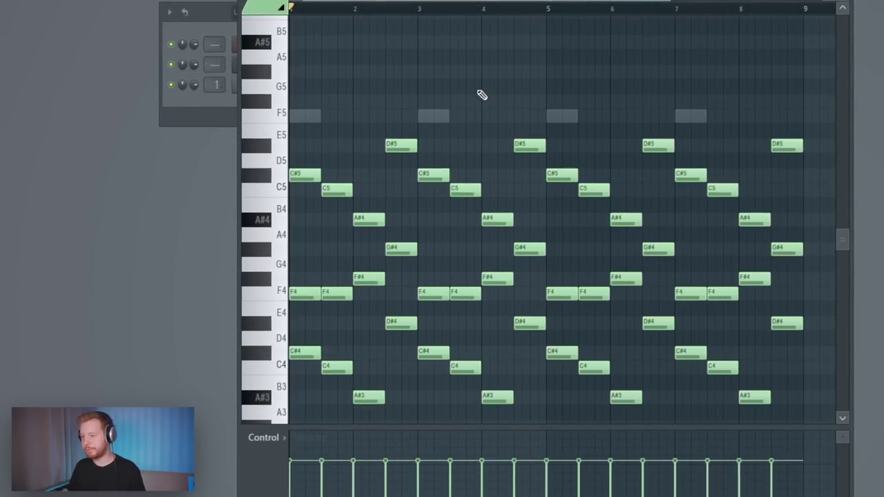
pyautogui.press('space')
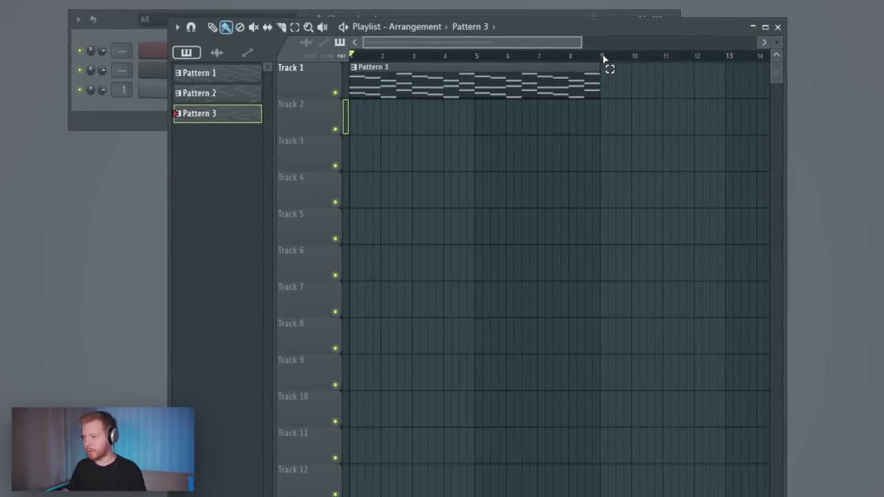
# Consolidate Pattern 3 over bars 1 to 8 into an audio clip and remove the muted original pattern clip
pyautogui.moveTo(603, 57); pyautogui.dragTo(351, 57)
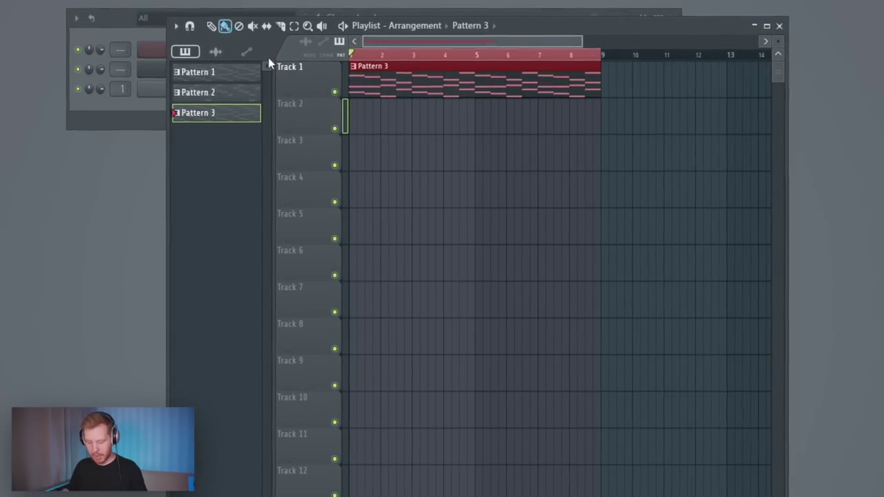
pyautogui.hotkey('ctrl', 'alt', 'c')
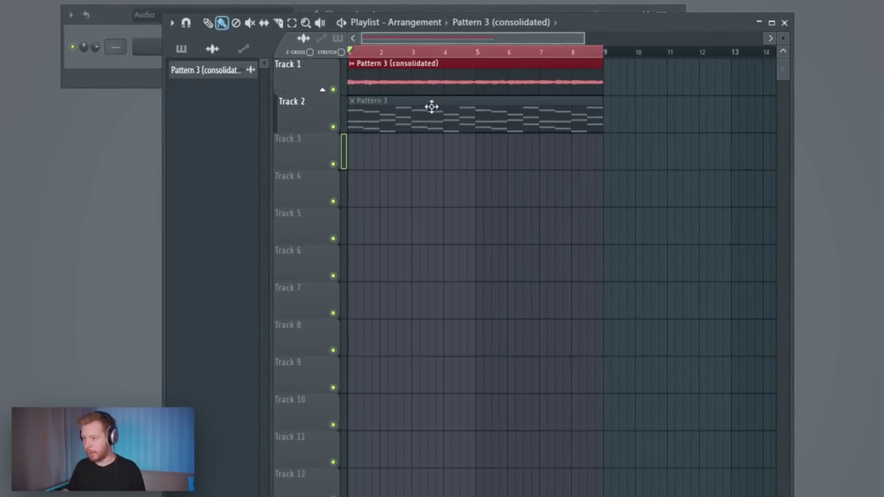
pyautogui.rightClick(432, 106)
pyautogui.rightClick(309, 98)
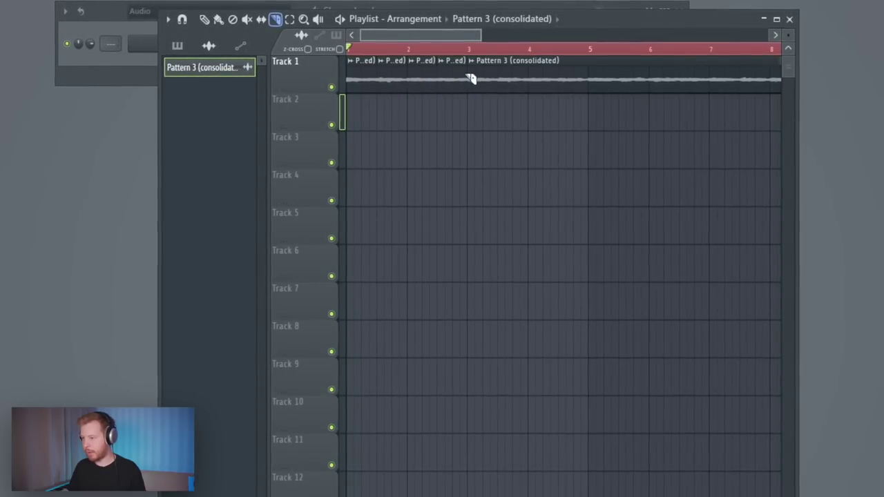
# Slice the consolidated clip into half-bar pieces, reverse its audio and play it back
pyautogui.doubleClick(365, 78)
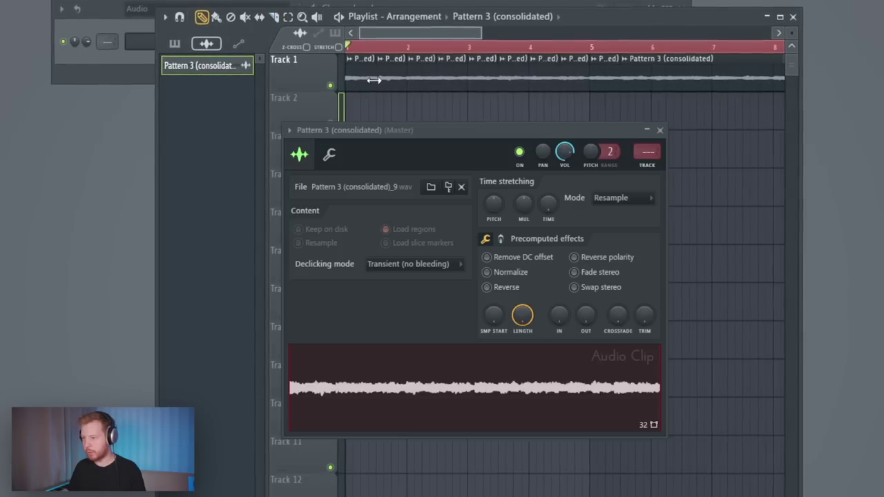
pyautogui.press('Escape')
pyautogui.press('space')
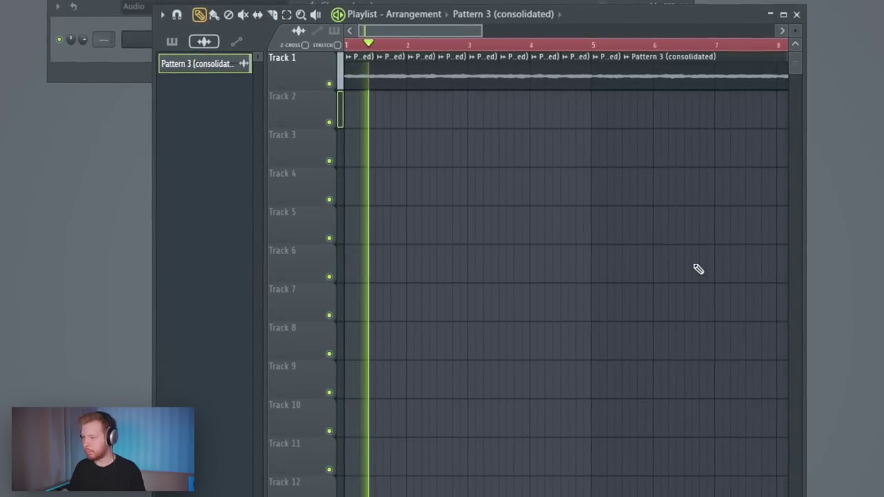
# Rearrange the half-bar slices from Track 1 onto Track 2 across bars 1 to 4 and audition them
pyautogui.click(461, 43)
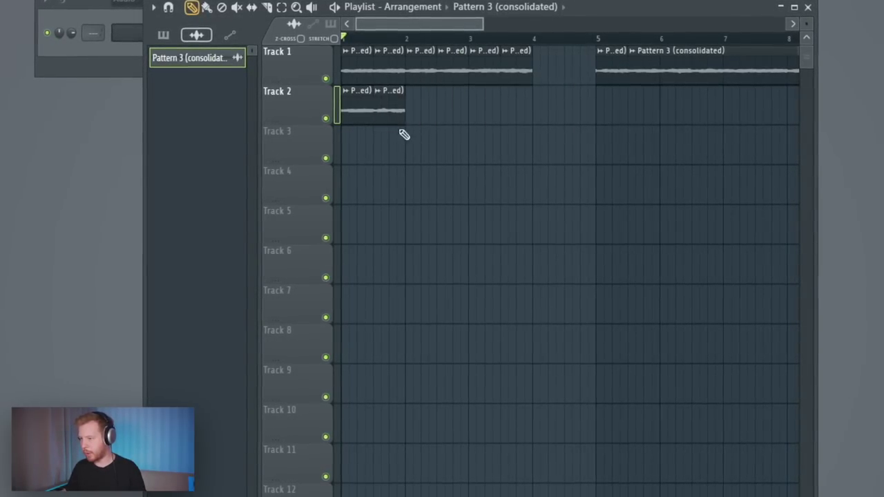
pyautogui.moveTo(516, 72); pyautogui.dragTo(523, 103)
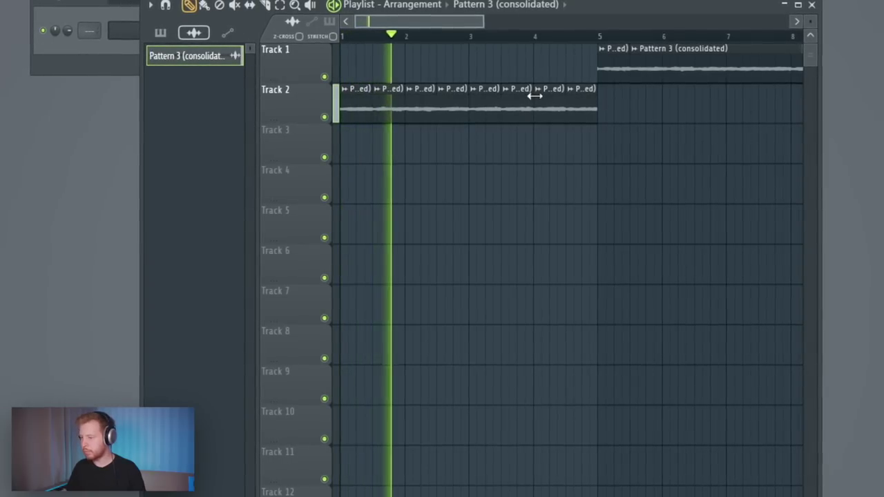
pyautogui.press('space')
# Set the declicking mode of the reversed Pattern 3 audio clip to Smooth (bleeding)
pyautogui.click(284, 103)
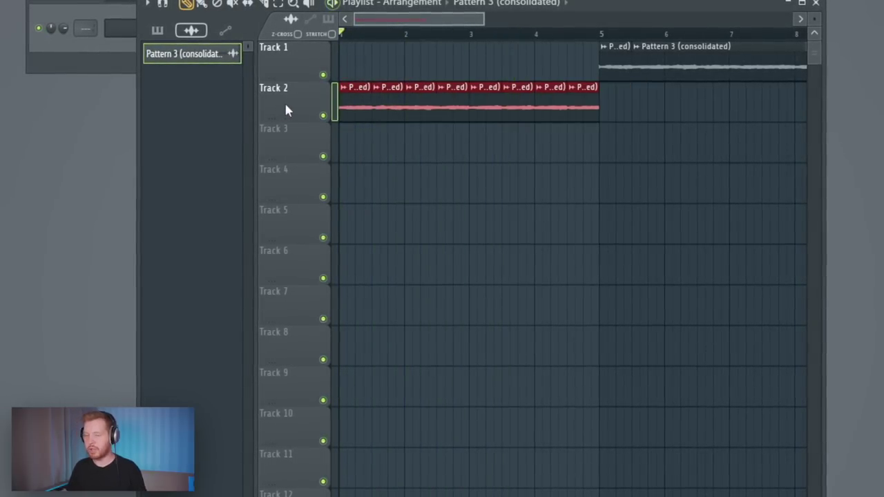
pyautogui.scroll(5, 649, 165)
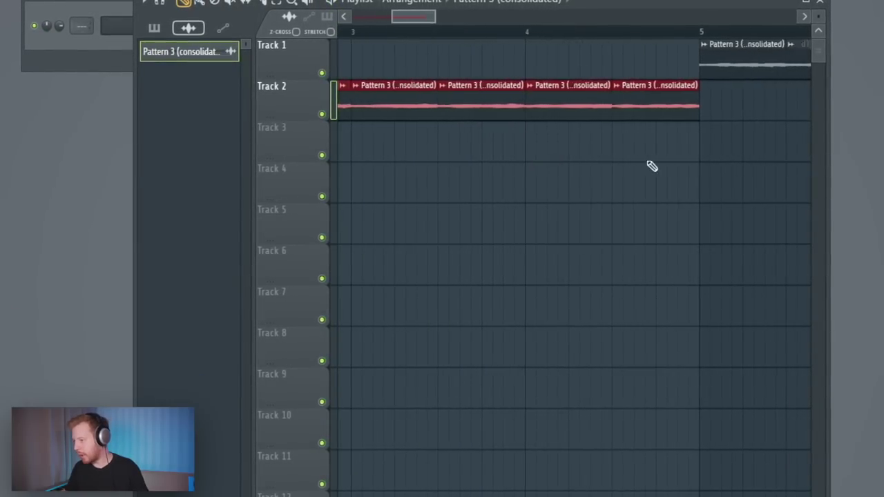
pyautogui.doubleClick(672, 106)
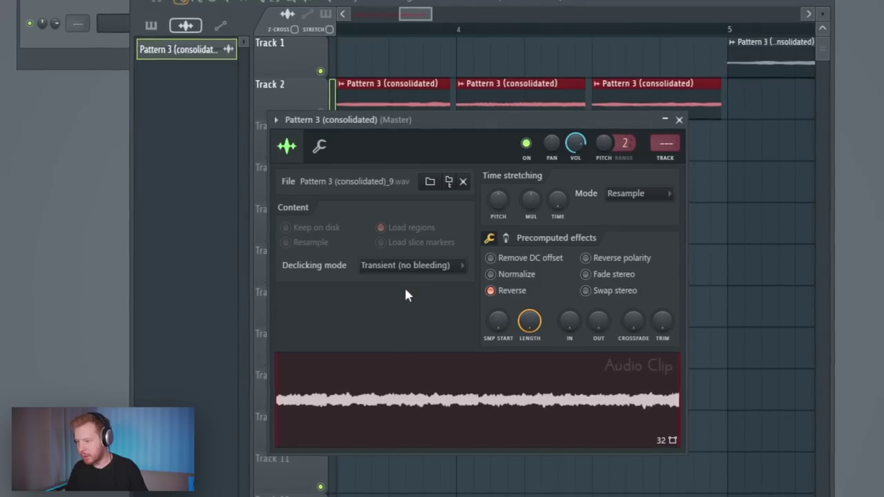
pyautogui.click(405, 266)
pyautogui.click(395, 324)
pyautogui.click(409, 265)
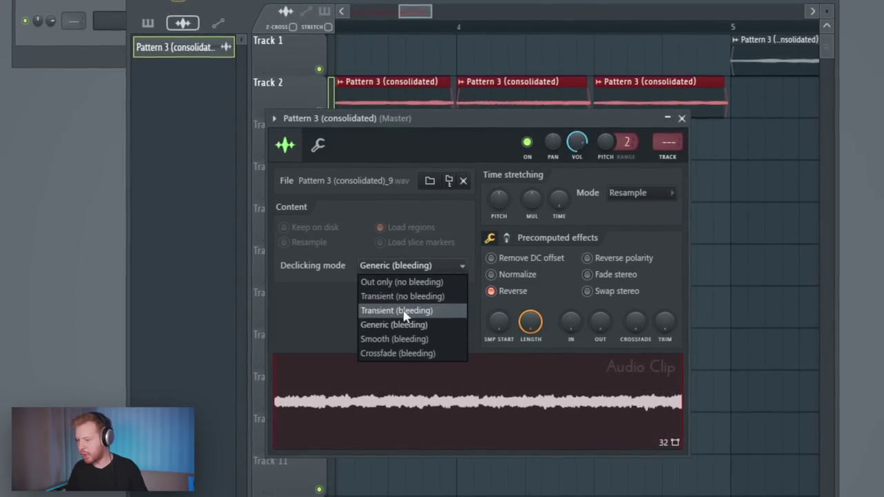
pyautogui.click(394, 338)
pyautogui.press('Escape')
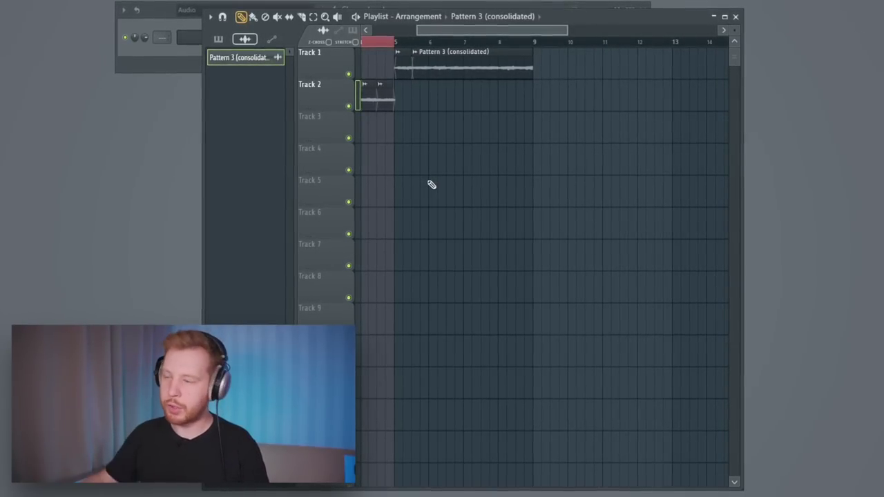
# Delete the long leftover clip on Track 1 and move the remaining half-bar slice to about bar 6
pyautogui.scroll(3, 506, 200)
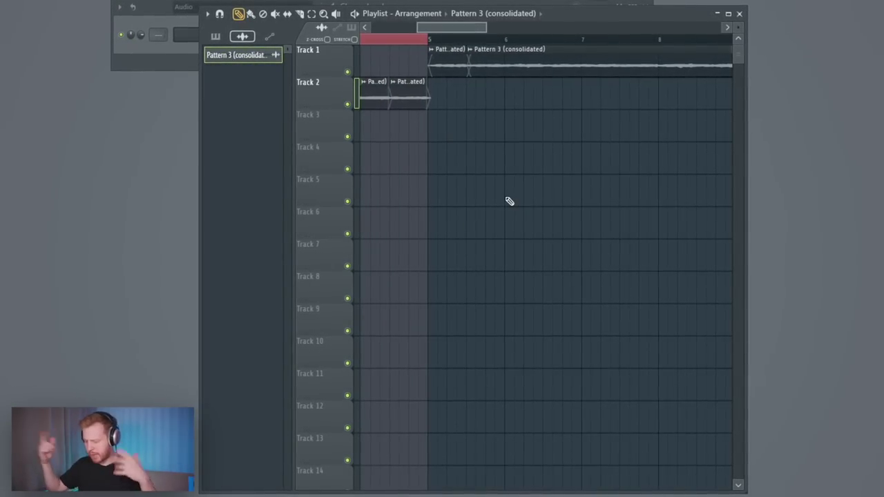
pyautogui.rightClick(504, 68)
pyautogui.moveTo(438, 66); pyautogui.dragTo(525, 67)
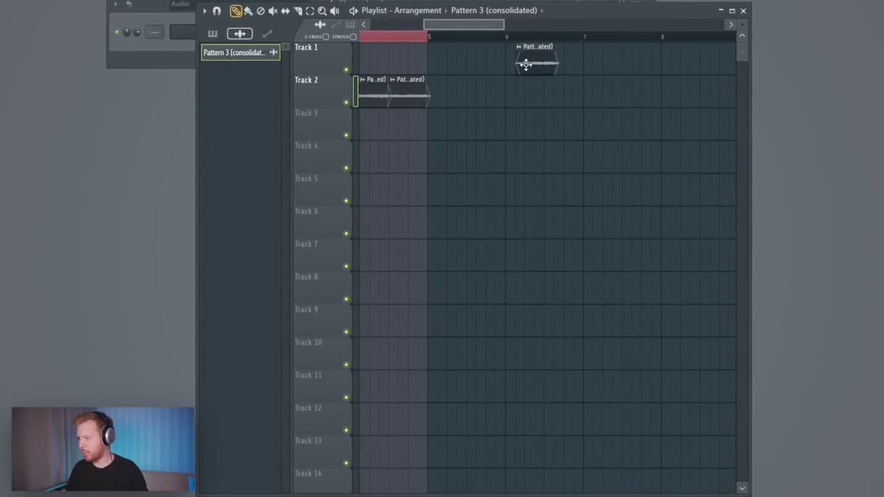
# Make the moved slice on Track 1 unique and rename it Synth HI
pyautogui.click(508, 45)
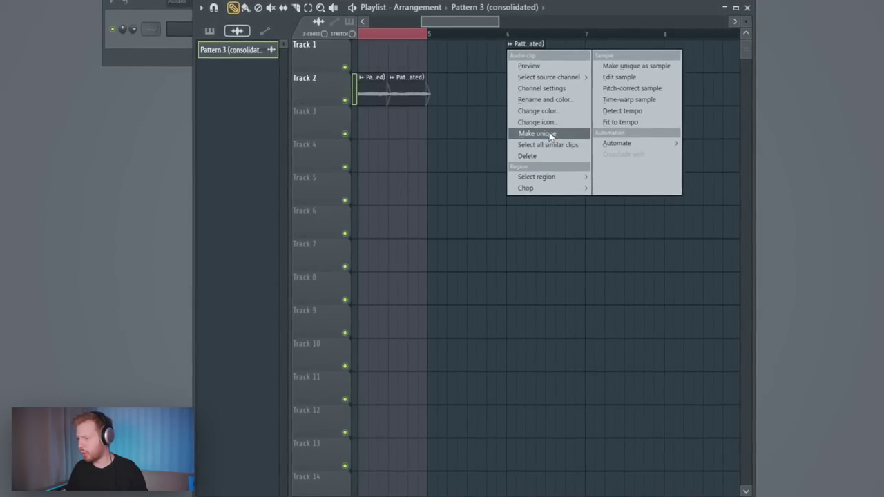
pyautogui.click(550, 135)
pyautogui.doubleClick(526, 57)
pyautogui.press('F2')
pyautogui.write('Synth')
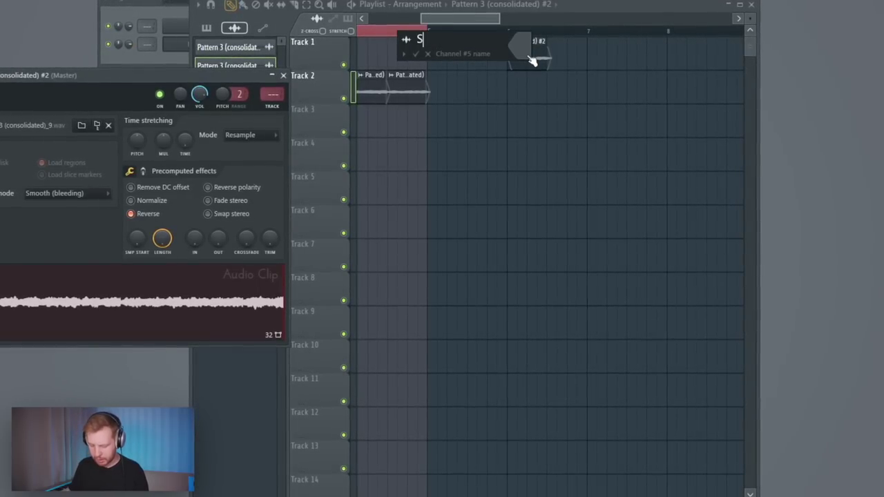
pyautogui.write('HI')
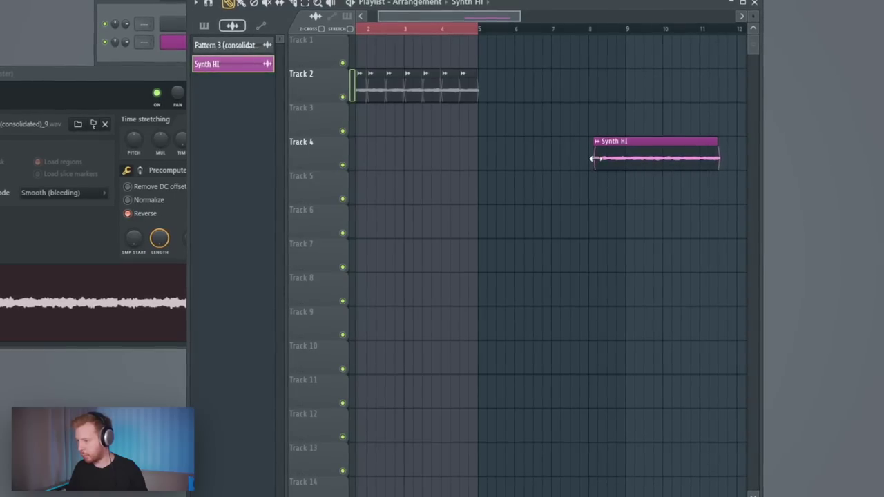
# Align the Synth HI clip to bar 5, slice it into half-bar pieces arranged on Track 5, and play them
pyautogui.moveTo(594, 158); pyautogui.dragTo(479, 158)
pyautogui.scroll(3, 483, 164)
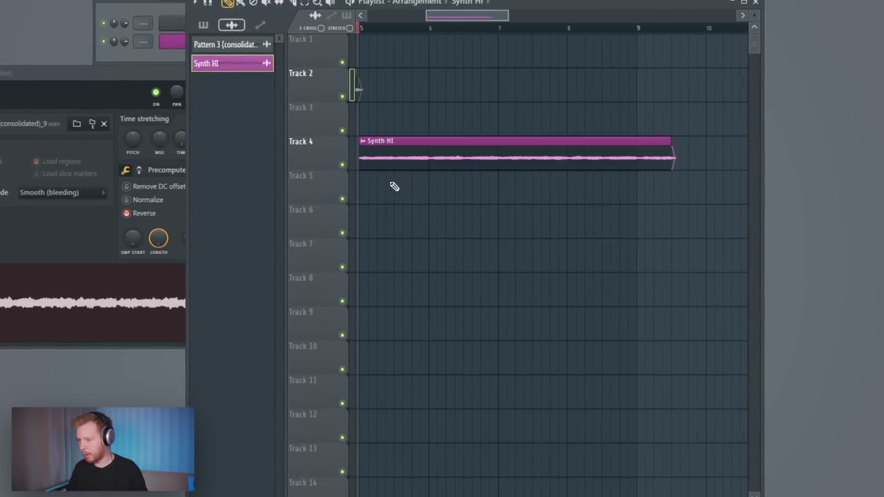
pyautogui.hscroll(-3, 393, 186)
pyautogui.click(291, 2)
pyautogui.click(497, 149)
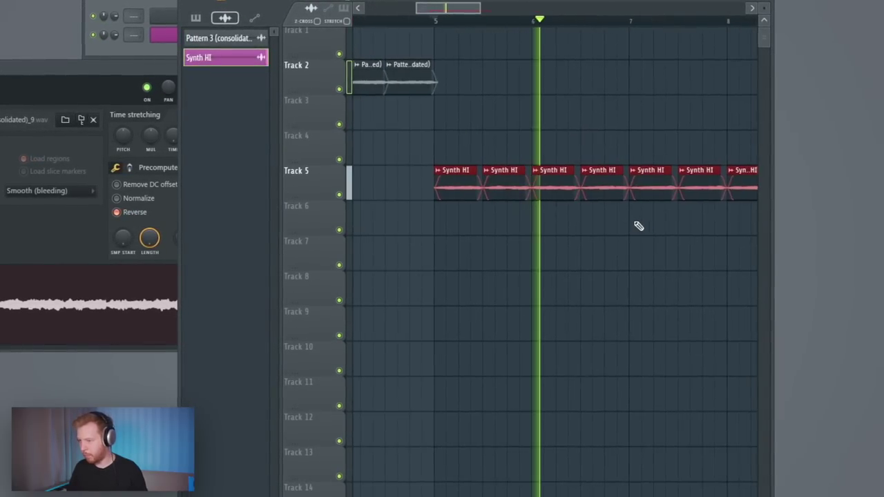
pyautogui.hotkey('ctrl', 'd')
pyautogui.press('space')
# Set Synth HI's time-stretching mode to Stretch and its pitch range to 12, and audition the result
pyautogui.doubleClick(460, 193)
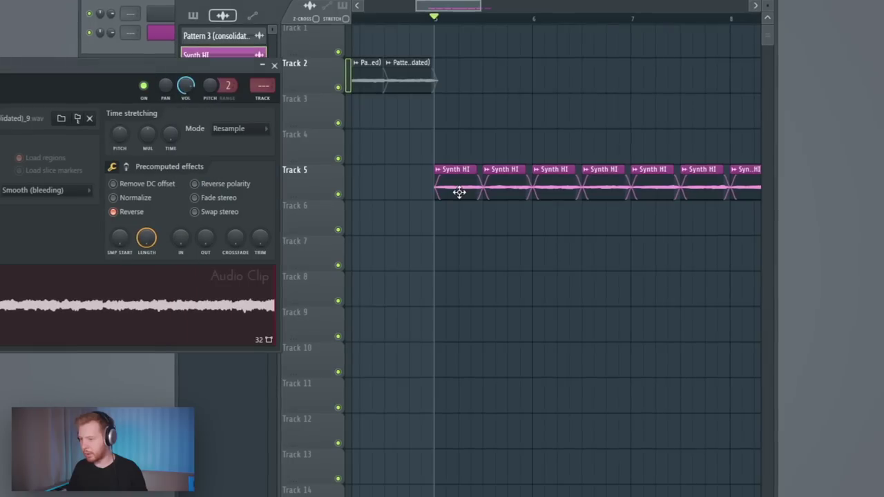
pyautogui.moveTo(187, 69); pyautogui.dragTo(550, 38)
pyautogui.click(577, 111)
pyautogui.click(574, 152)
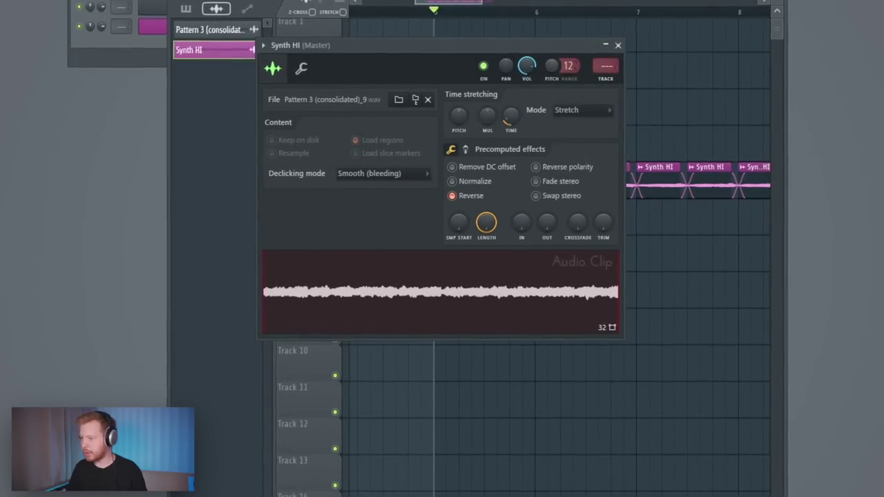
pyautogui.click(616, 48)
pyautogui.press('space')
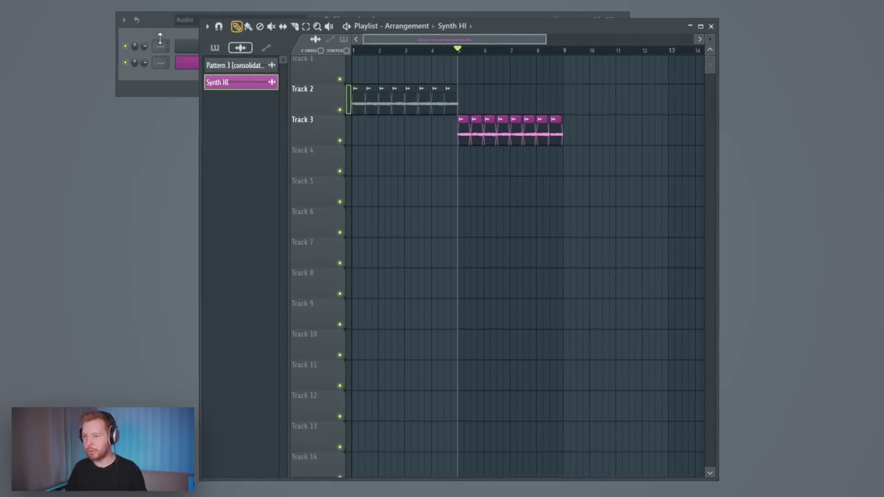
pyautogui.click(160, 38)
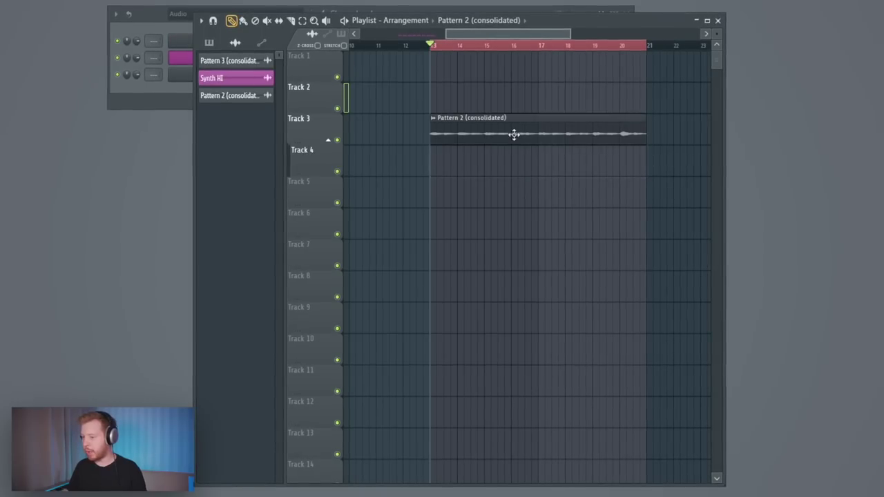
# Reverse the consolidated Pattern 2 audio clip and slice it into half-bar pieces on Track 4 from bar 13
pyautogui.doubleClick(514, 134)
pyautogui.rightClick(441, 221)
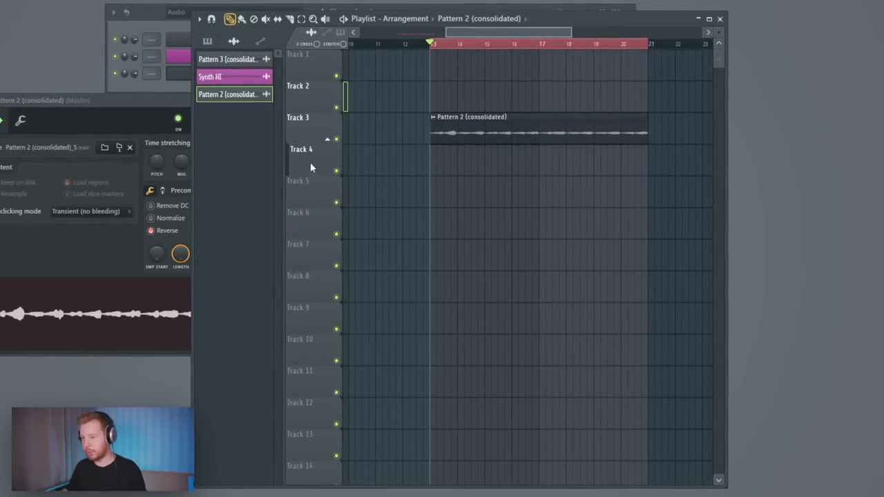
pyautogui.moveTo(473, 95); pyautogui.dragTo(474, 159)
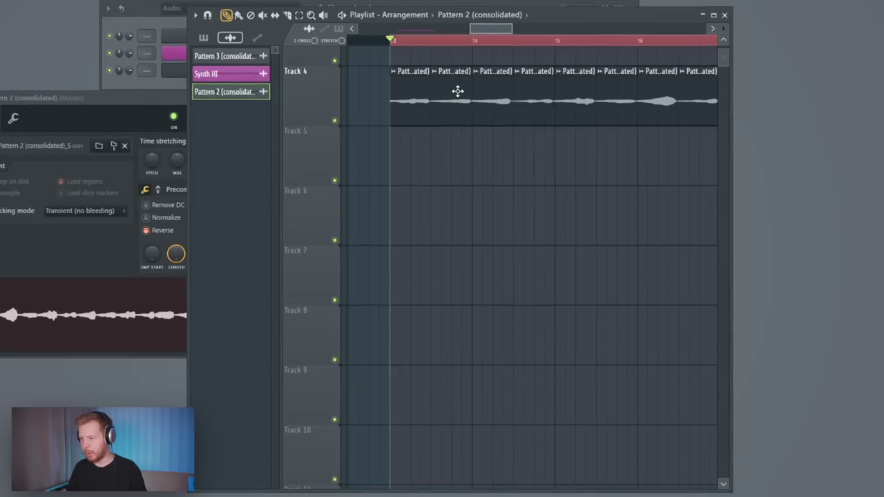
# Set the Pattern 2 clip's declicking mode to Smooth (bleeding) and select its slices in bars 13 to 16
pyautogui.click(164, 191)
pyautogui.click(93, 212)
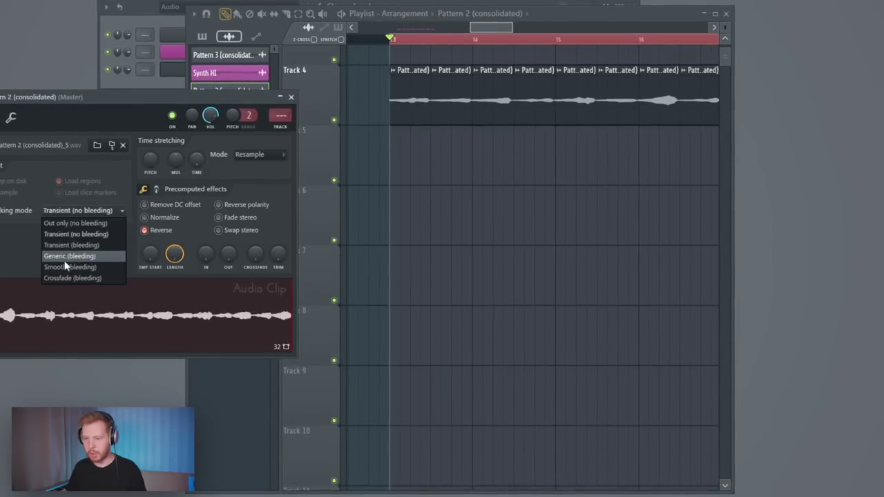
pyautogui.click(70, 268)
pyautogui.click(527, 180)
pyautogui.scroll(-3, 527, 180)
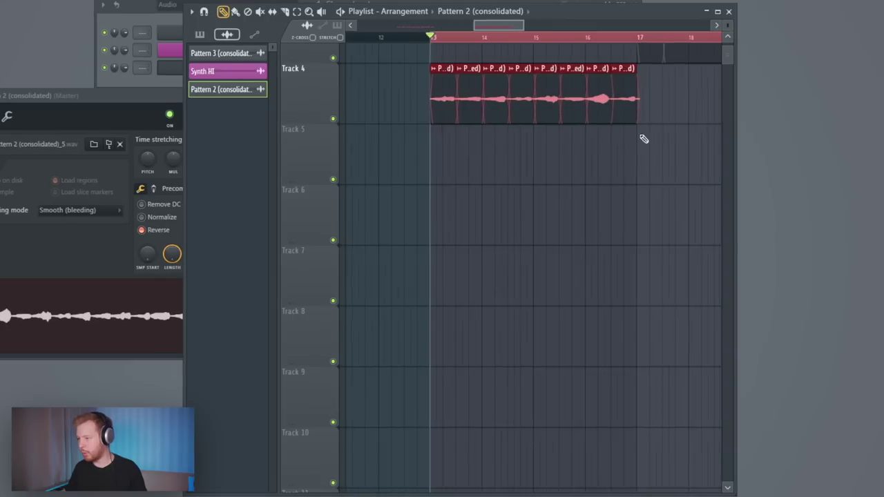
# Make the Pattern 2 clip on Track 3 at bar 17 unique, name it Flute low and colour it green
pyautogui.scroll(3, 643, 138)
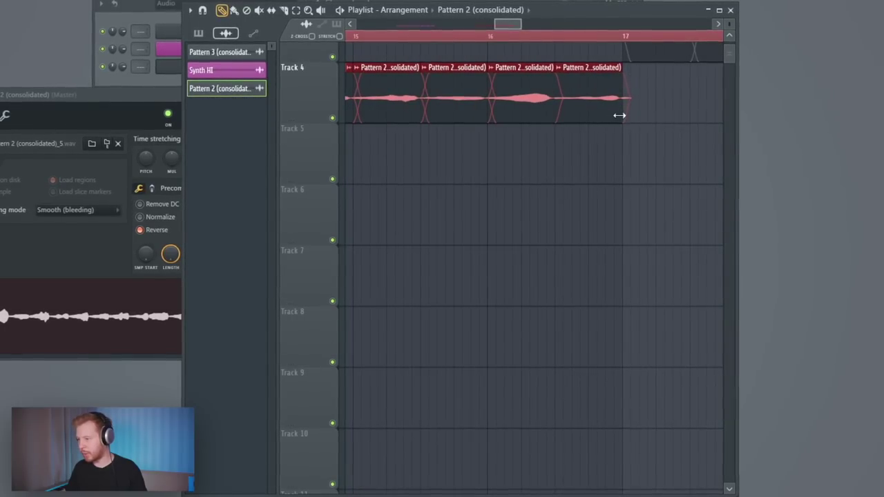
pyautogui.scroll(-3, 501, 170)
pyautogui.moveTo(453, 168); pyautogui.dragTo(575, 185)
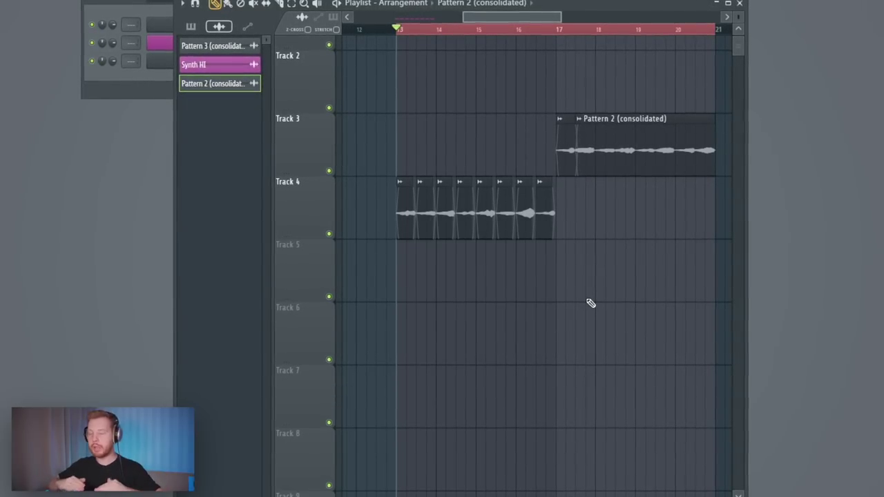
pyautogui.click(560, 121)
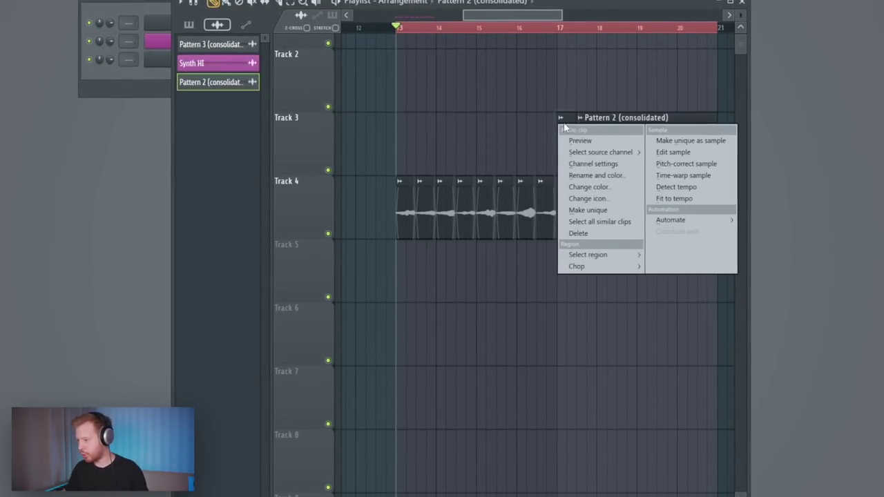
pyautogui.click(602, 210)
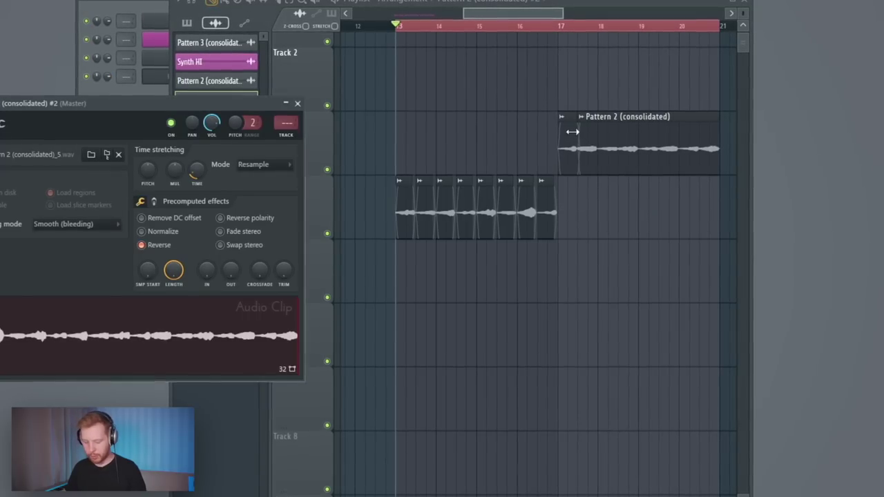
pyautogui.press('F2')
pyautogui.moveTo(441, 242); pyautogui.dragTo(228, 243)
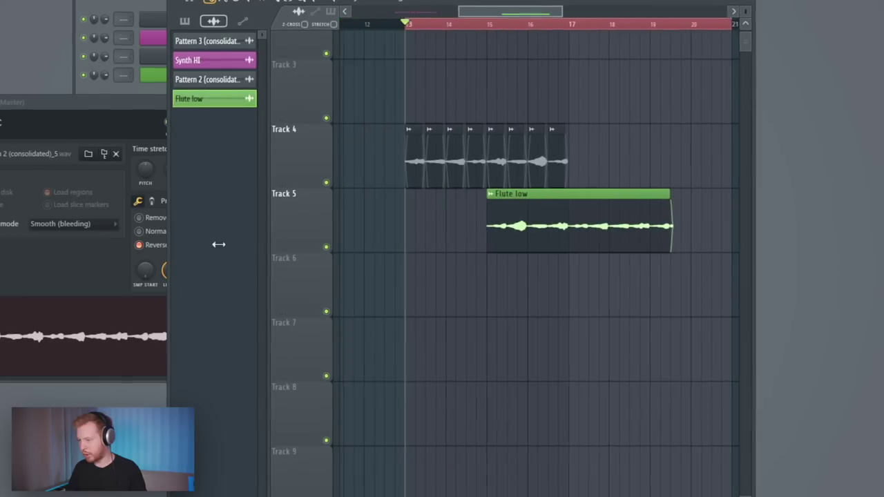
# Arrange the Flute low clip as evenly spaced half-bar slices across bars 17 to 20
pyautogui.moveTo(571, 234); pyautogui.dragTo(647, 238)
pyautogui.hscroll(3, 594, 269)
pyautogui.hscroll(1, 519, 294)
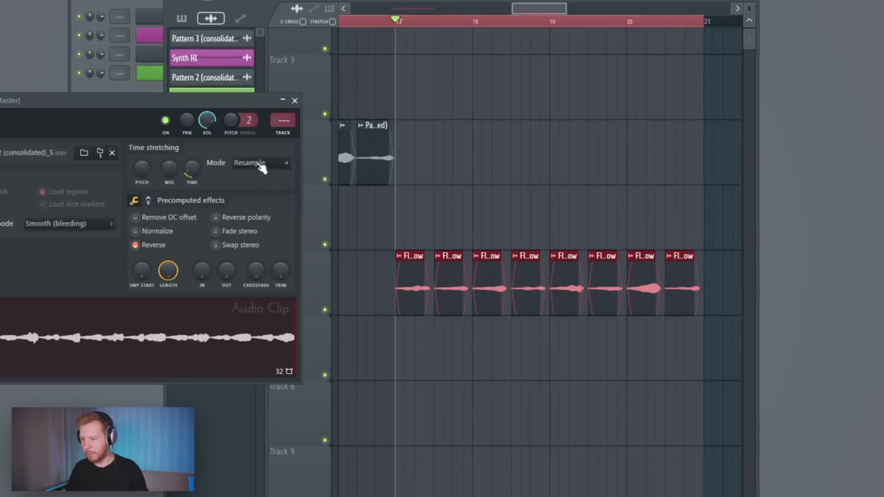
# Set Flute low's time-stretching mode to Stretch and its pitch range to 12, and audition the slices
pyautogui.click(256, 164)
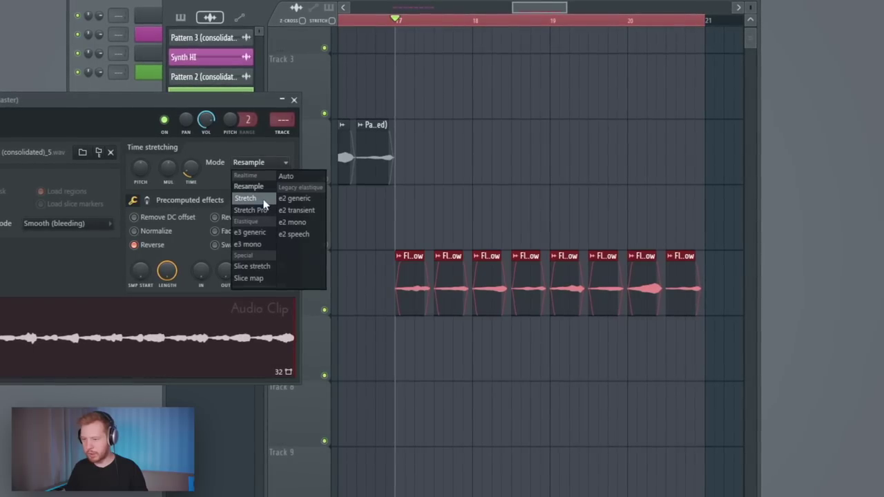
pyautogui.click(250, 198)
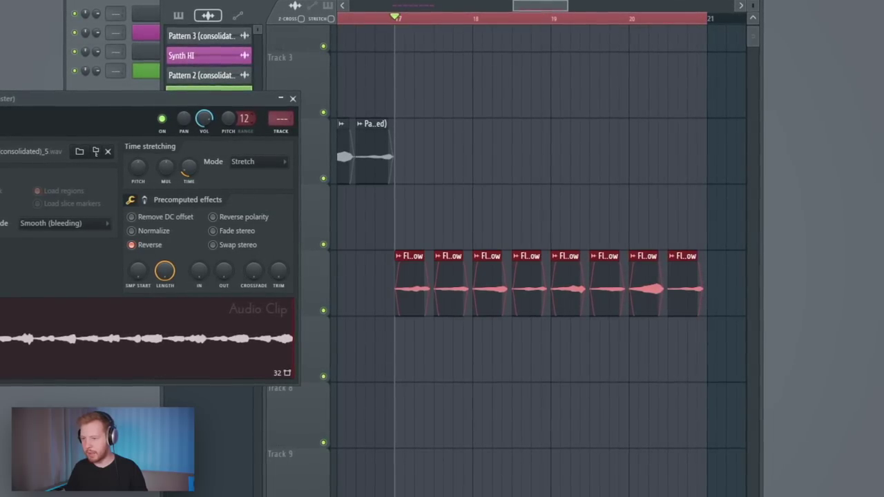
pyautogui.click(591, 161)
pyautogui.press('space')
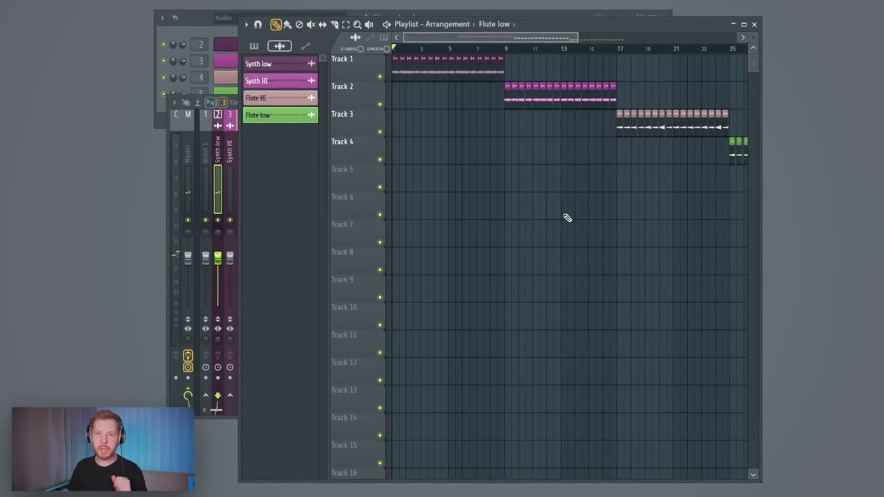
# Load Dirty Filter on the Synth low mixer track and lower its low-pass filter to 394 Hz while playing
pyautogui.click(211, 156)
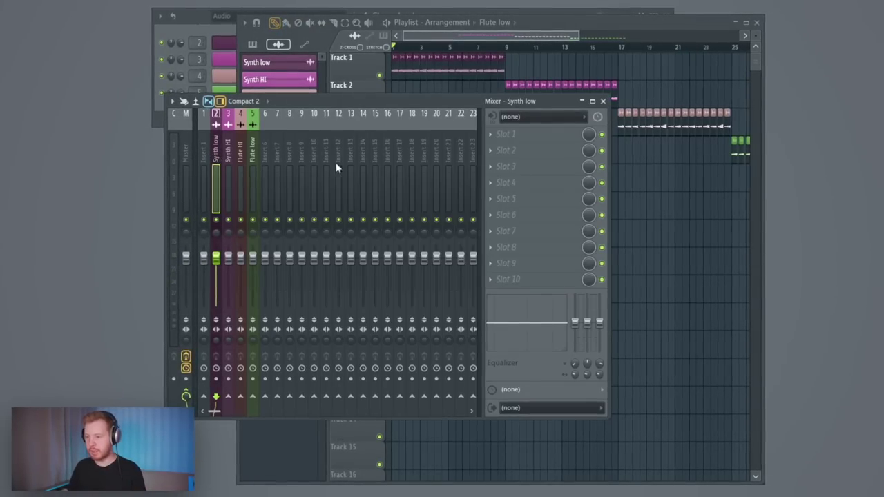
pyautogui.click(525, 151)
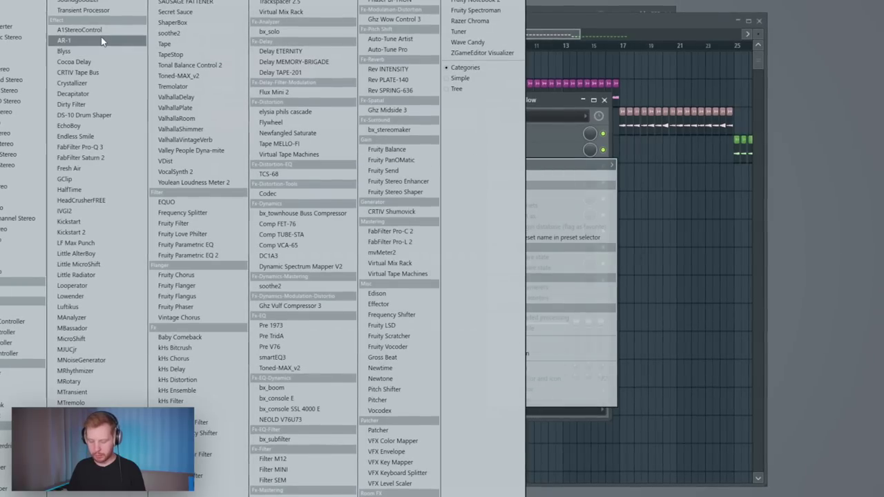
pyautogui.click(86, 102)
pyautogui.moveTo(239, 131); pyautogui.dragTo(358, 40)
pyautogui.moveTo(566, 231); pyautogui.dragTo(569, 248)
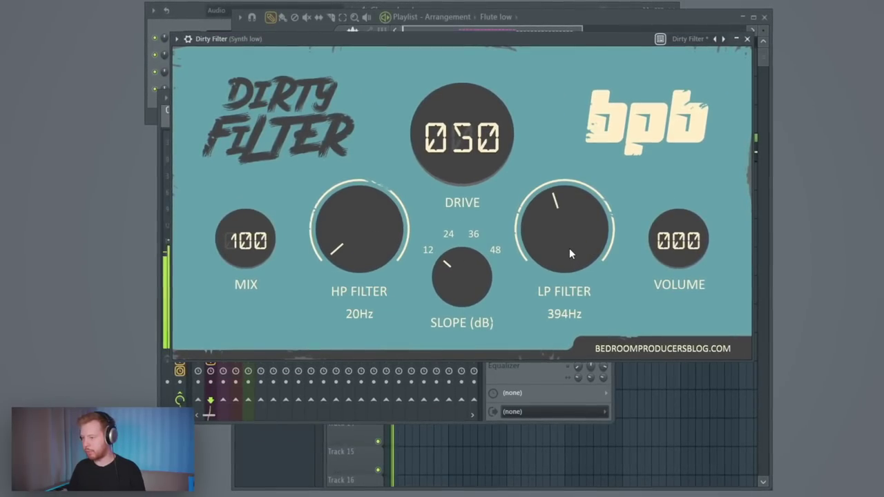
pyautogui.press('space')
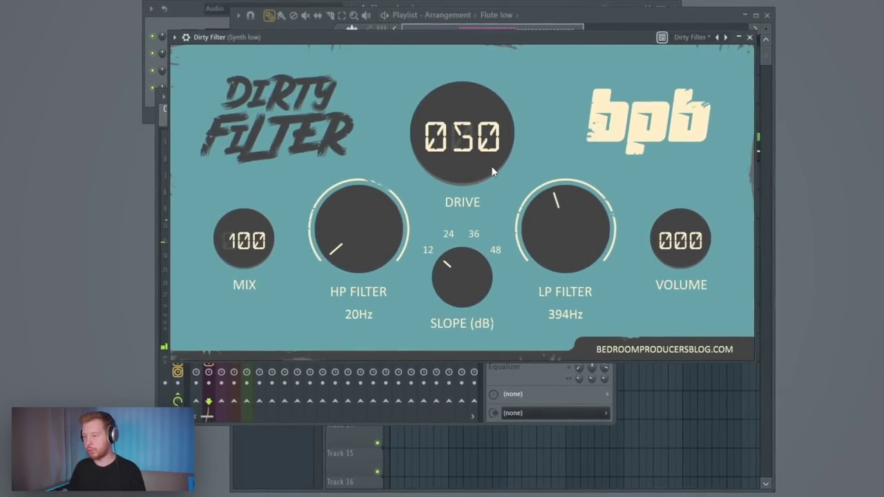
# Set Dirty Filter's drive to 13, slope to 24 dB, high-pass to 93 Hz and low-pass to 517 Hz
pyautogui.moveTo(462, 141); pyautogui.dragTo(462, 144)
pyautogui.press('space')
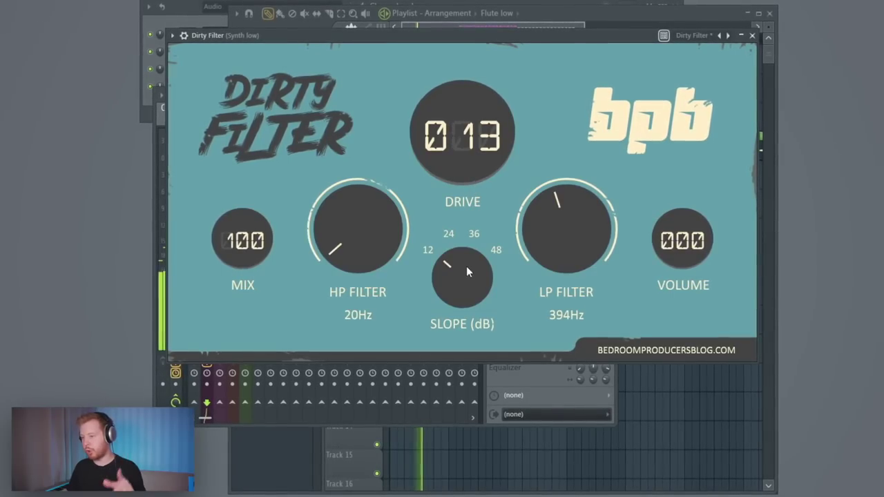
pyautogui.moveTo(466, 266); pyautogui.dragTo(475, 247)
pyautogui.moveTo(552, 231); pyautogui.dragTo(558, 208)
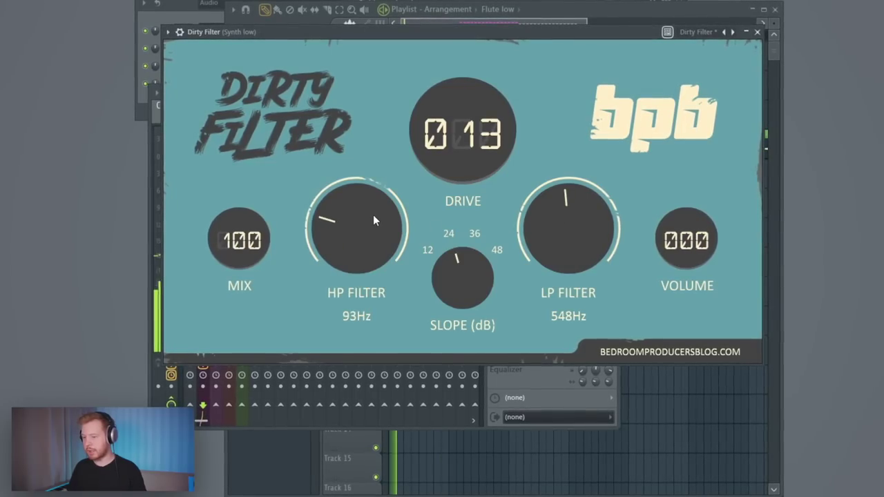
pyautogui.moveTo(571, 226); pyautogui.dragTo(572, 227)
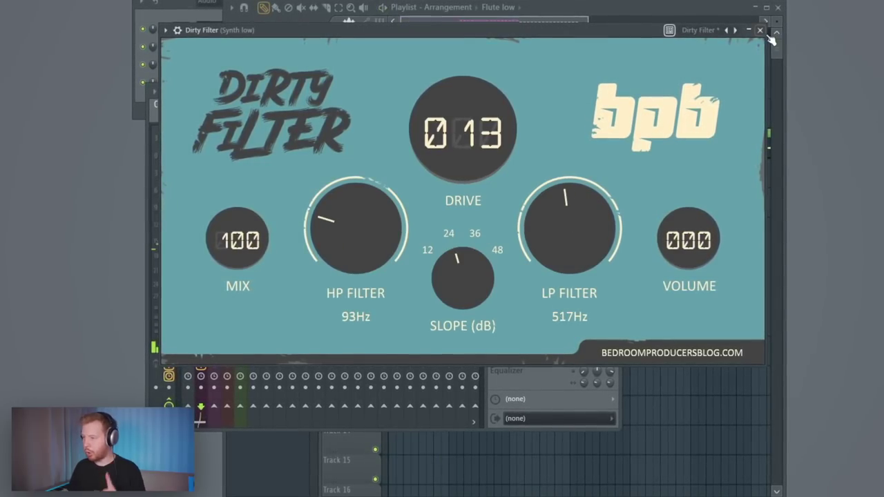
pyautogui.click(760, 30)
# Load kHs Ensemble ahead of Dirty Filter on the Synth low mixer track and set its motion to Sine
pyautogui.click(535, 145)
pyautogui.moveTo(545, 143)
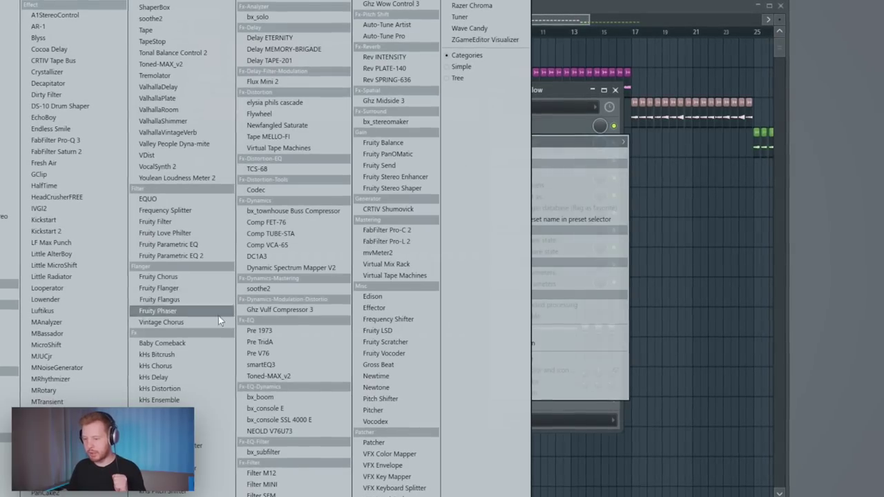
pyautogui.click(165, 400)
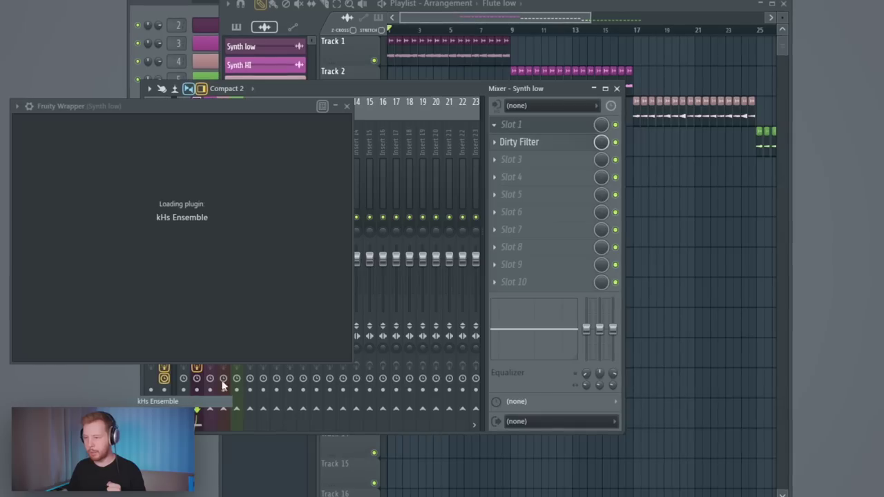
pyautogui.click(273, 271)
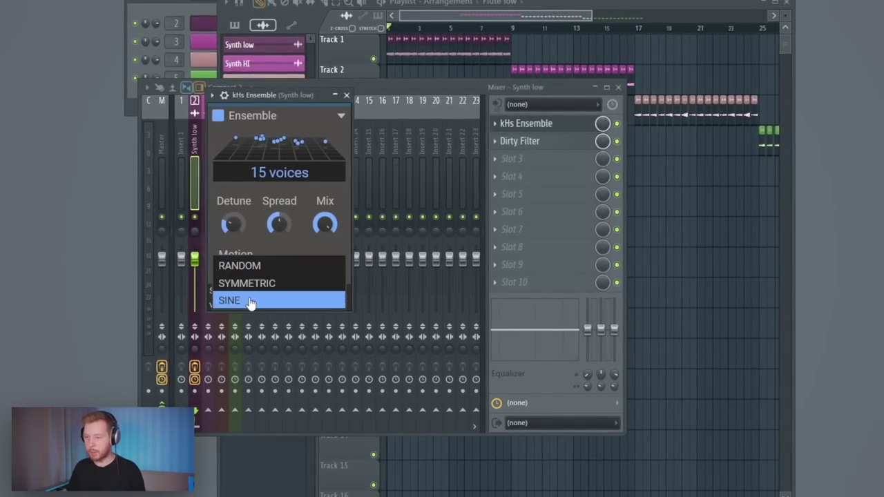
pyautogui.click(252, 300)
pyautogui.moveTo(276, 96); pyautogui.dragTo(300, 96)
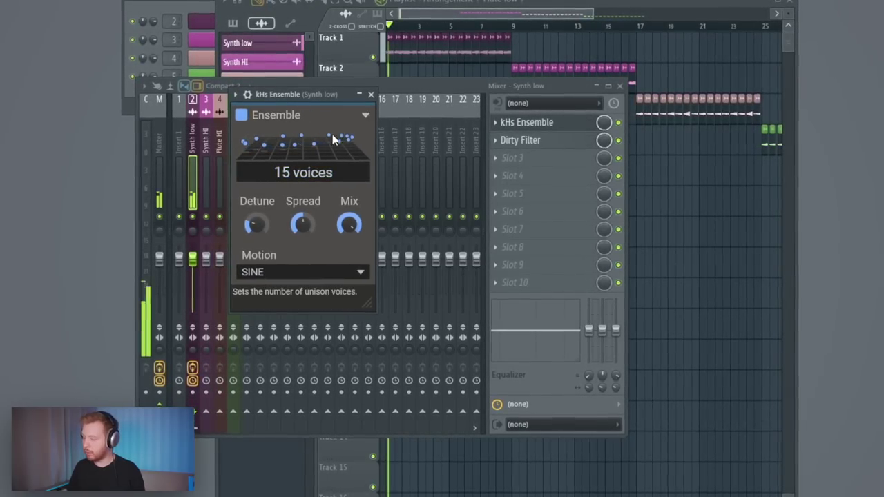
# Adjust the Ensemble's mix and select bars 1 to 8 in the playlist as the playback range
pyautogui.moveTo(350, 223)
pyautogui.mouseDown()
pyautogui.moveTo(350, 213)
pyautogui.moveTo(346, 224)
pyautogui.mouseUp()
pyautogui.press('space')
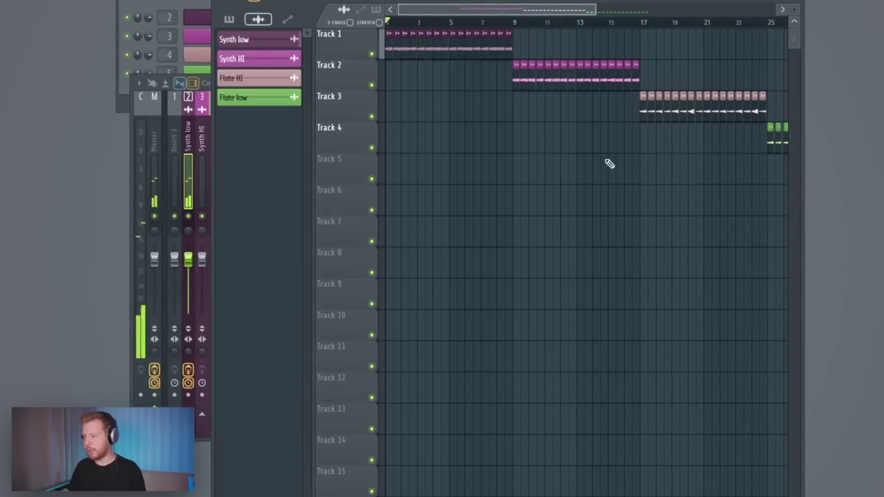
pyautogui.moveTo(515, 23); pyautogui.dragTo(387, 24)
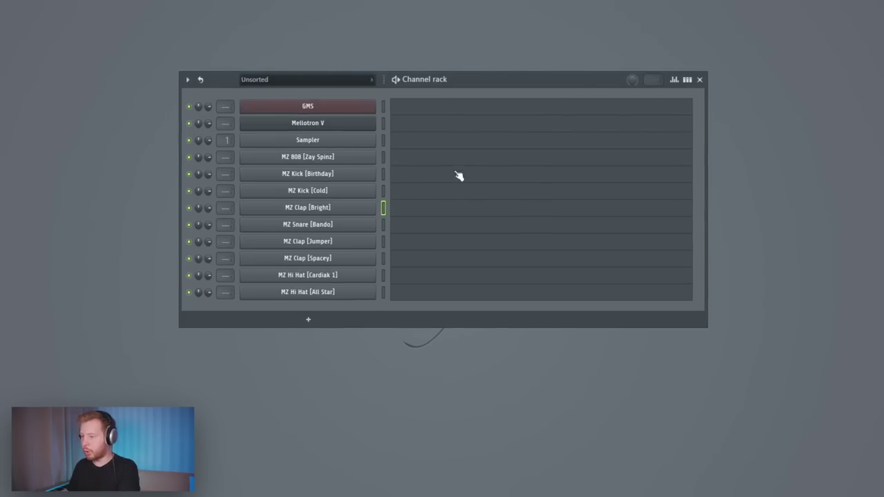
# Repeat the MZ Clap [Bright] C5 hits on beat 3 of every bar in its piano roll and select them all
pyautogui.press('F7')
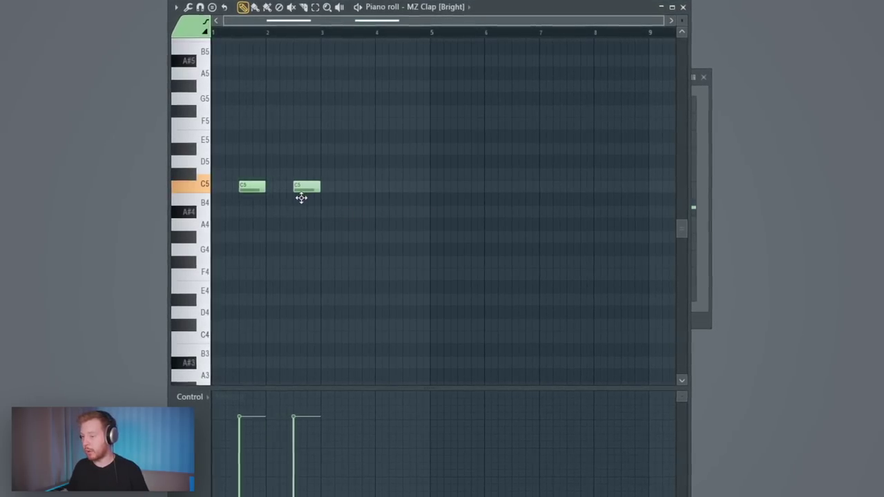
pyautogui.moveTo(253, 186); pyautogui.dragTo(359, 196)
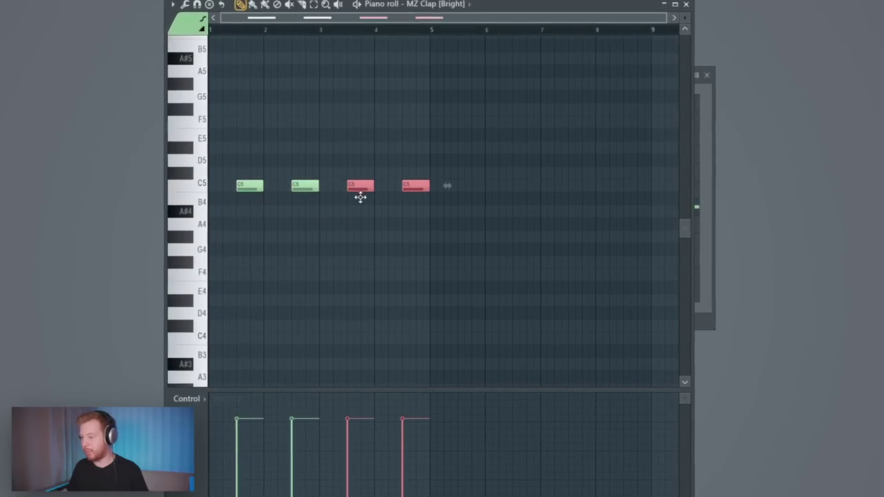
pyautogui.hotkey('ctrl', 'a')
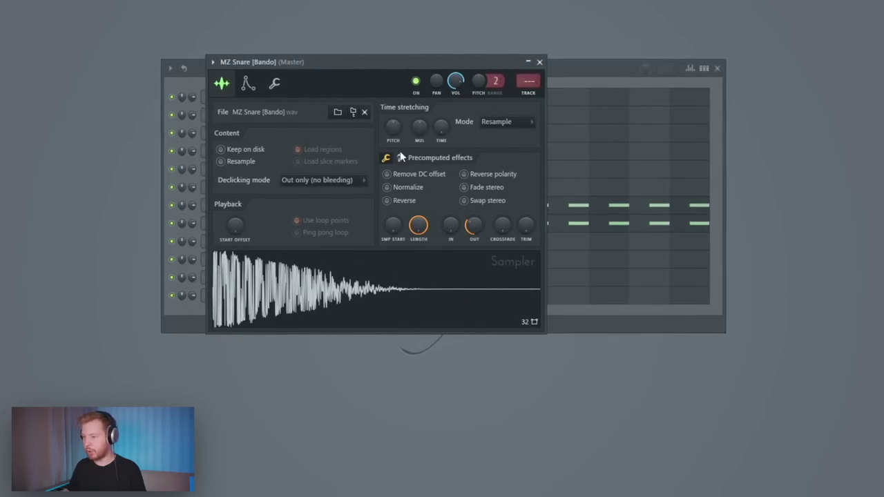
# Layer MZ Snare [Bando] on the same eight C5 hits at a lower velocity and play the pattern
pyautogui.click(400, 157)
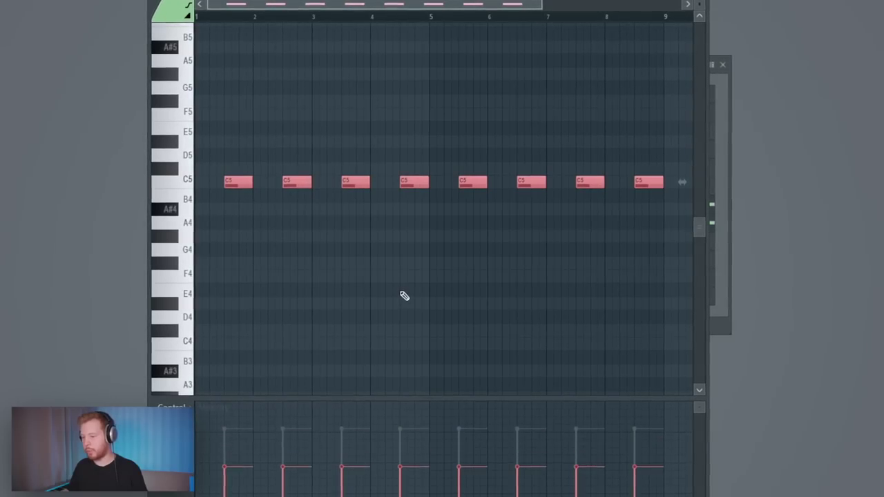
pyautogui.press('space')
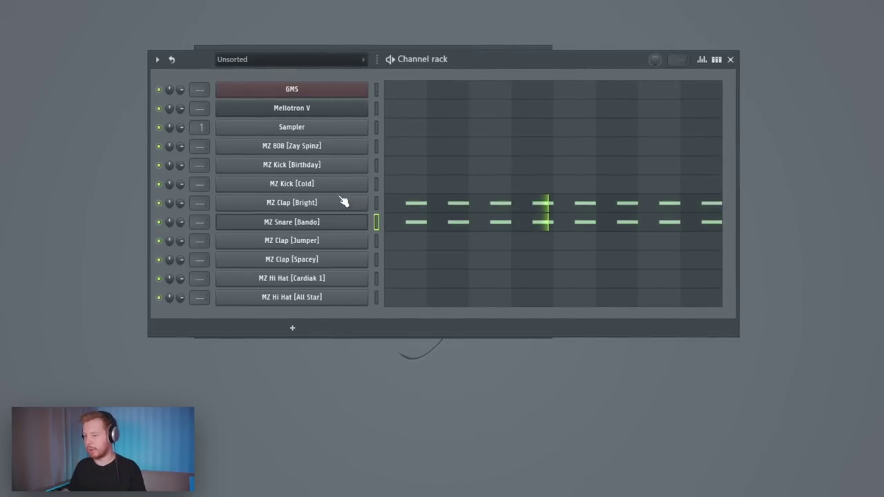
# Widen MZ Clap [Jumper] by adjusting the stereo delay in its precomputed effects
pyautogui.click(332, 239)
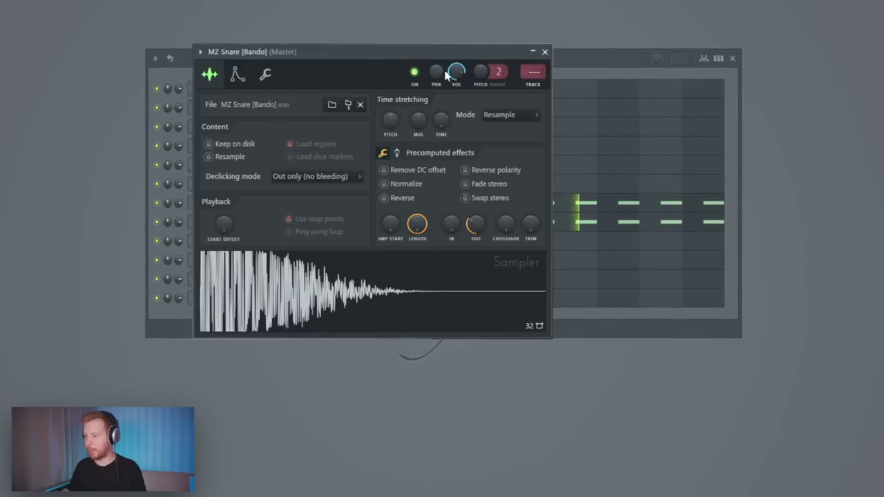
pyautogui.moveTo(497, 53); pyautogui.dragTo(563, 108)
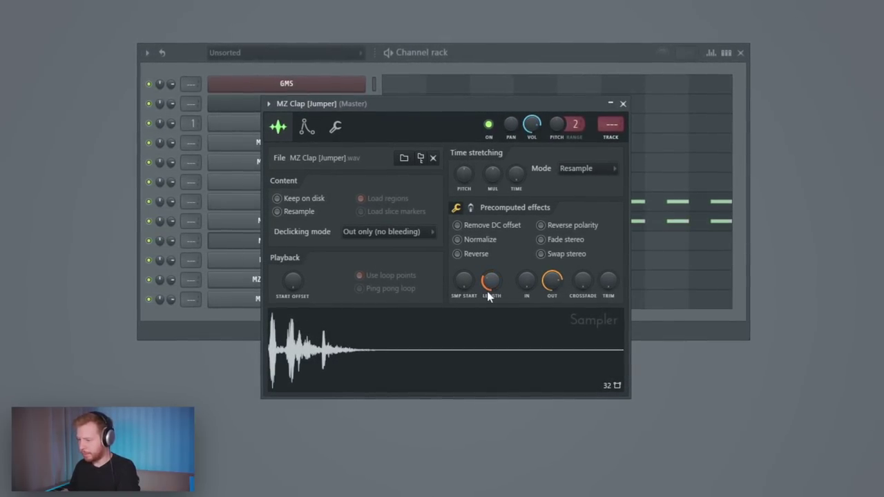
pyautogui.click(470, 207)
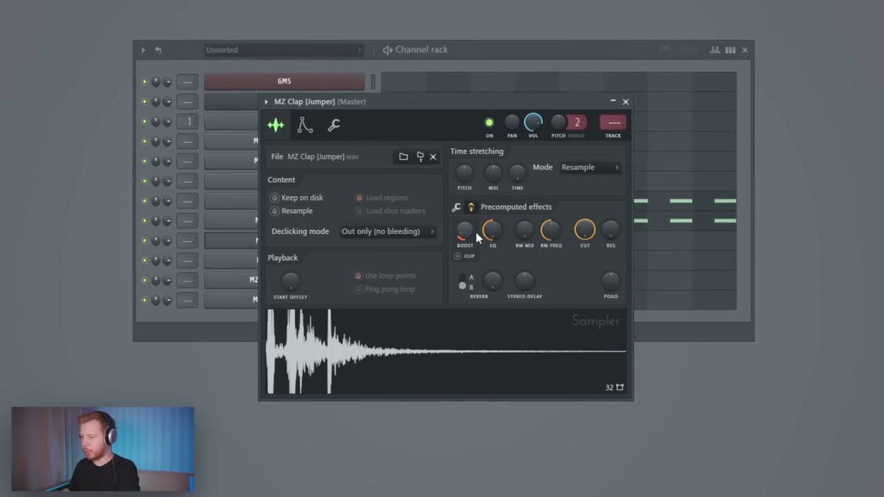
pyautogui.moveTo(521, 289); pyautogui.dragTo(520, 312)
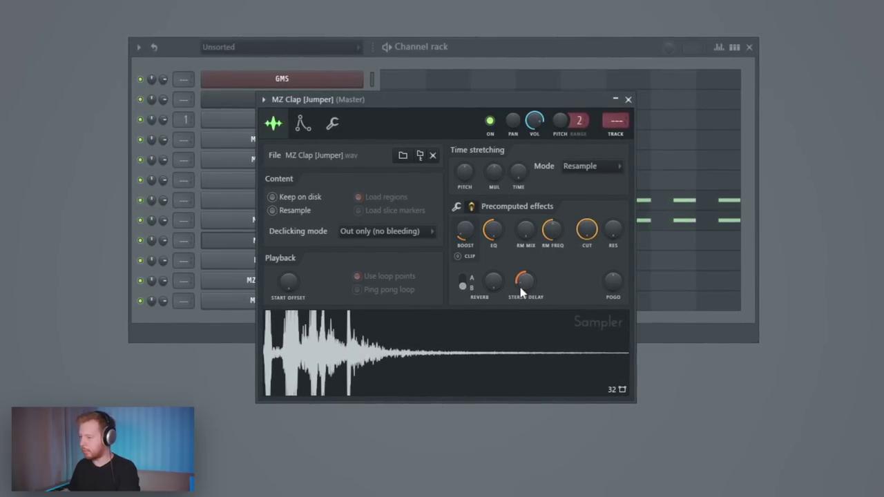
pyautogui.click(567, 41)
# Place a C5 note for MZ Clap [Jumper] slightly ahead of beat 3 in bar 1 and audition it
pyautogui.click(414, 243)
pyautogui.scroll(4, 292, 196)
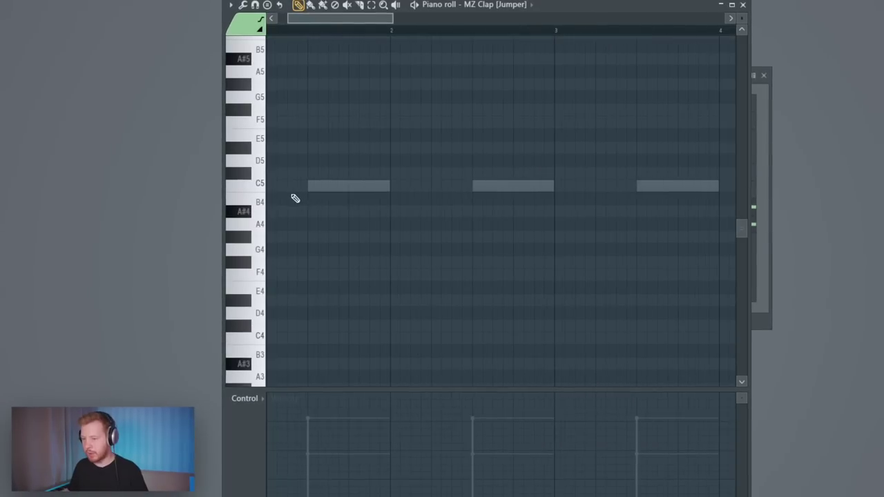
pyautogui.scroll(2, 295, 198)
pyautogui.click(350, 191)
pyautogui.press('space')
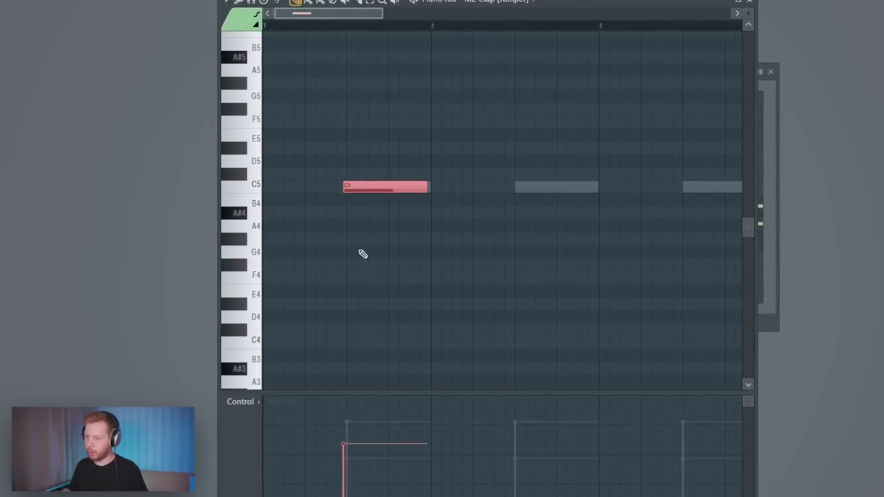
pyautogui.scroll(-3, 363, 254)
pyautogui.moveTo(651, 25); pyautogui.dragTo(263, 62)
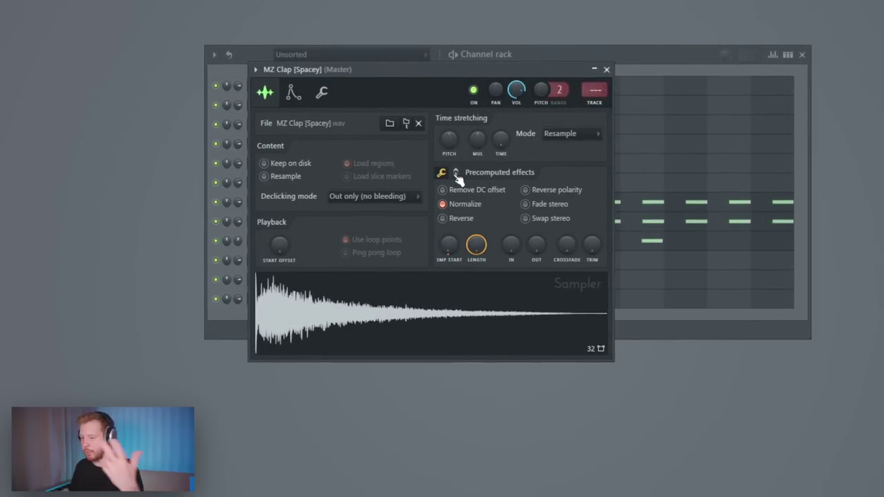
# Add a panning LFO to MZ Clap [Spacey] in its envelope settings and return to the sample settings
pyautogui.click(291, 91)
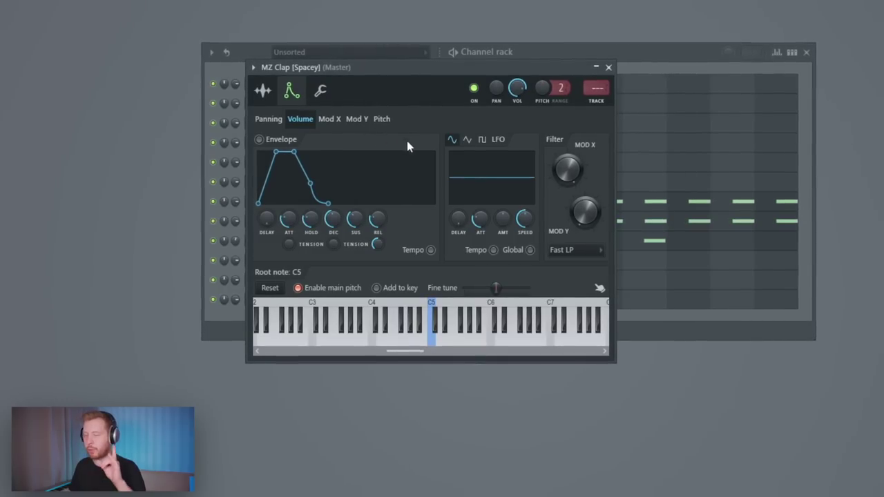
pyautogui.click(272, 122)
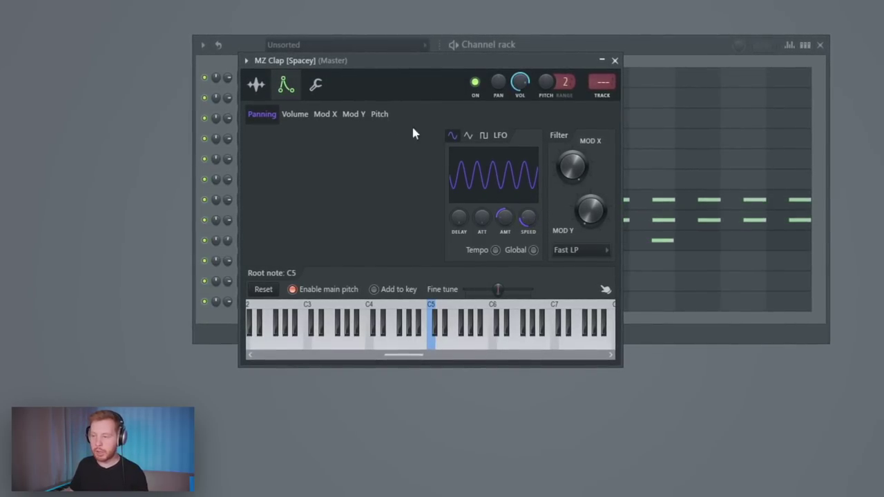
pyautogui.click(255, 88)
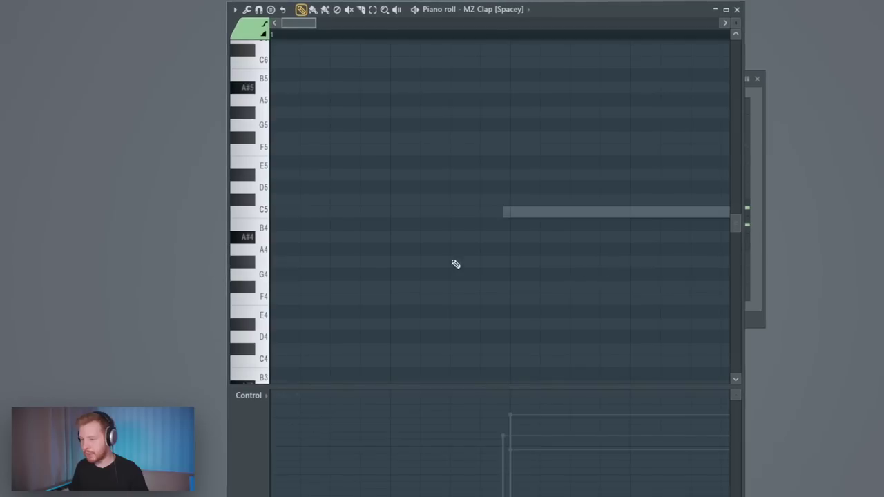
# Place a C5 note for MZ Clap [Spacey] slightly after beat 3 of bar 2 and repeat it every second bar
pyautogui.scroll(-4, 361, 227)
pyautogui.click(362, 212)
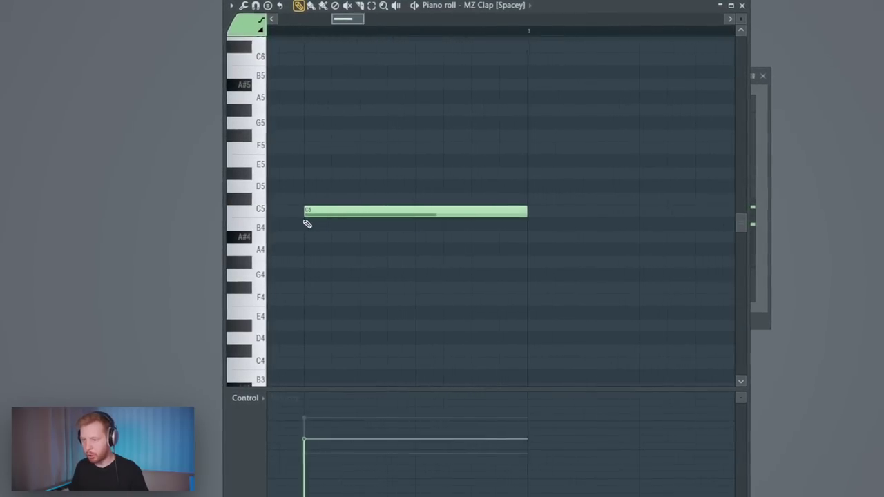
pyautogui.scroll(2, 305, 221)
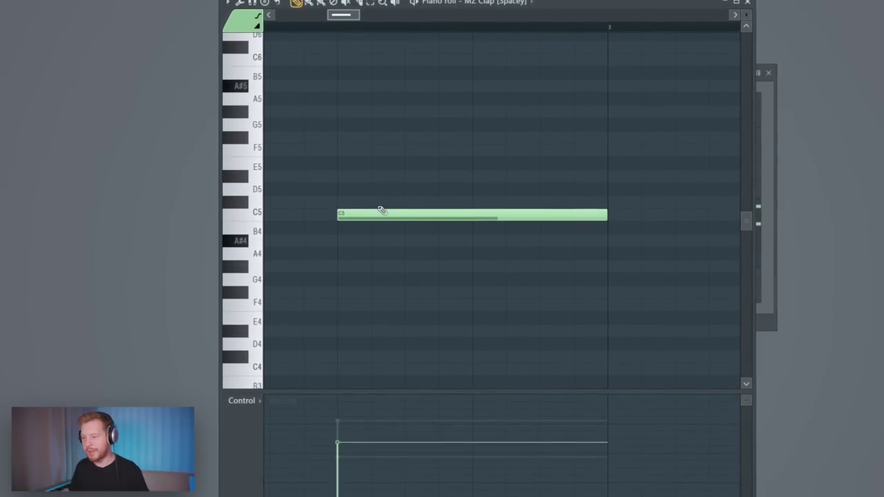
pyautogui.moveTo(375, 213); pyautogui.dragTo(384, 213)
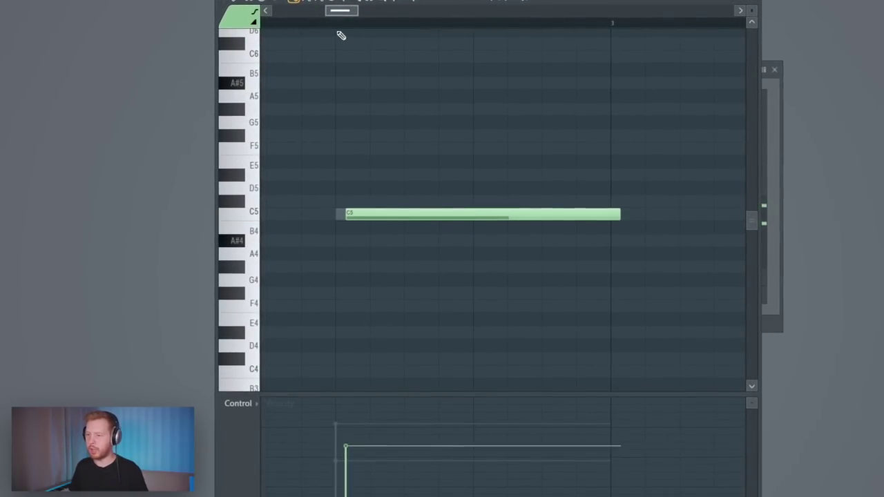
pyautogui.scroll(-3, 312, 147)
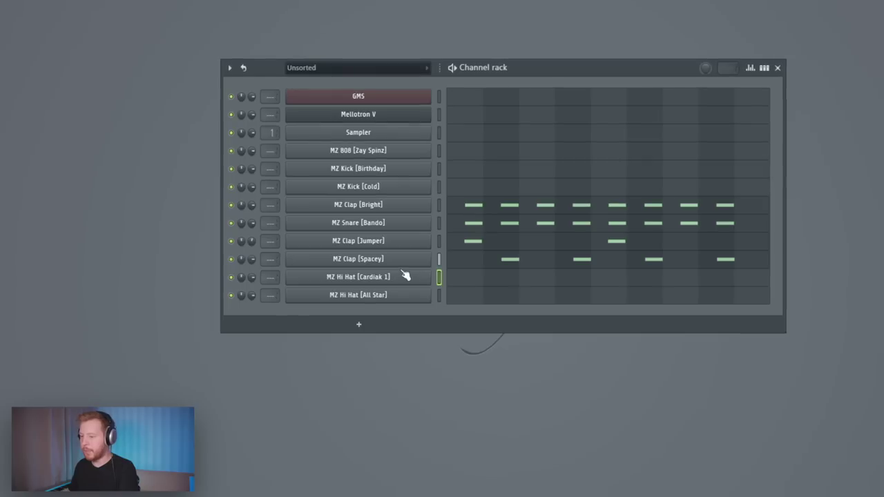
# Place five short C5 hits for MZ Hi Hat [Cardiak 1] between beats 1 and 2 of bar 1, the middle three off the grid
pyautogui.click(404, 276)
pyautogui.moveTo(252, 131); pyautogui.dragTo(505, 60)
pyautogui.scroll(-2, 518, 197)
pyautogui.scroll(3, 527, 229)
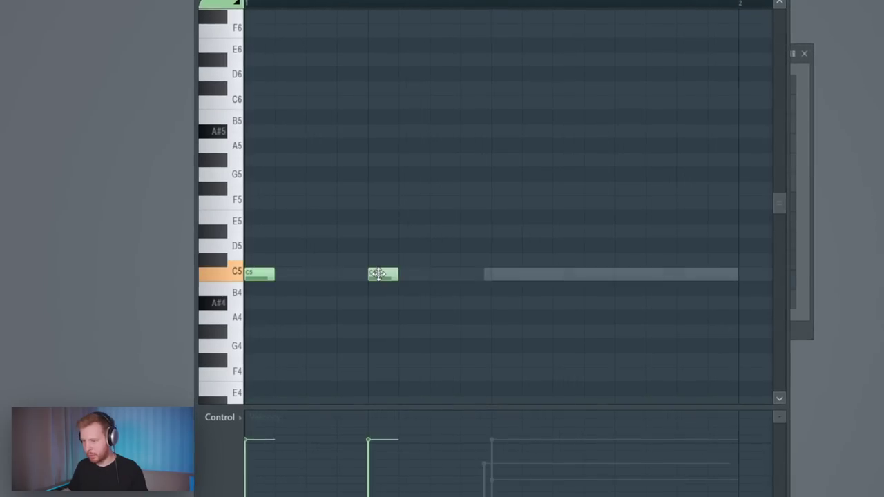
pyautogui.scroll(2, 334, 295)
pyautogui.hscroll(-1, 335, 294)
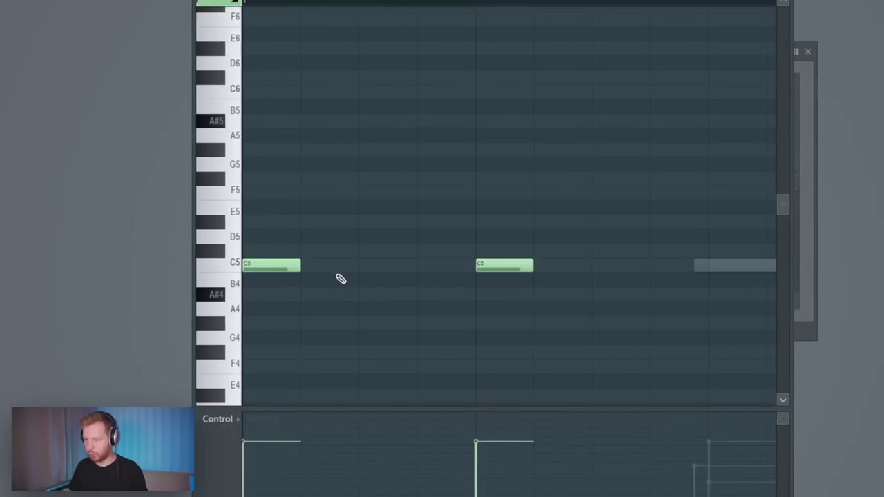
pyautogui.click(346, 267)
pyautogui.moveTo(347, 266); pyautogui.dragTo(422, 270)
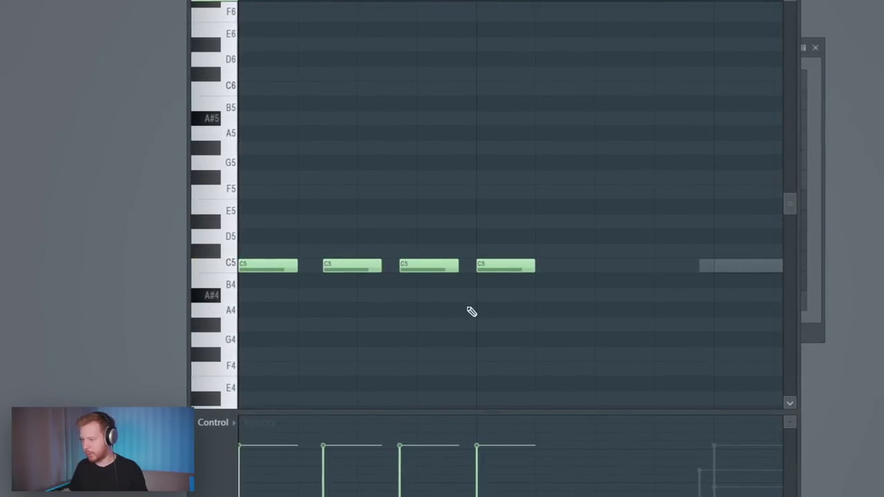
pyautogui.moveTo(466, 297)
pyautogui.mouseDown()
pyautogui.moveTo(476, 298)
pyautogui.moveTo(466, 296)
pyautogui.moveTo(471, 266)
pyautogui.mouseUp()
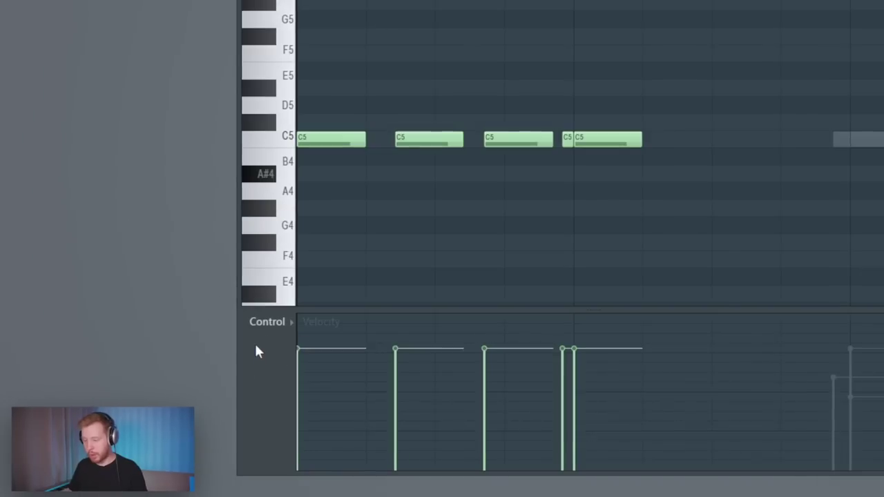
# Slope the note fine pitch downward across the five opening hi-hat hits, vary their velocities and play the roll
pyautogui.click(256, 352)
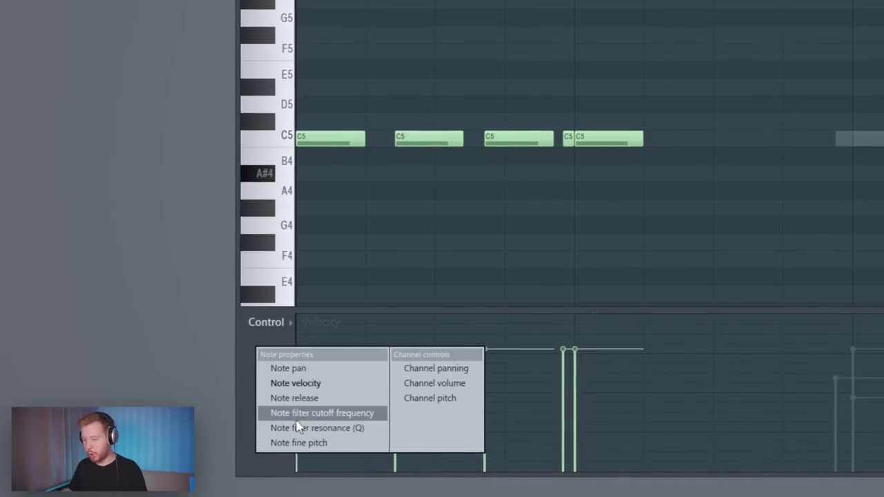
pyautogui.click(292, 440)
pyautogui.click(395, 369)
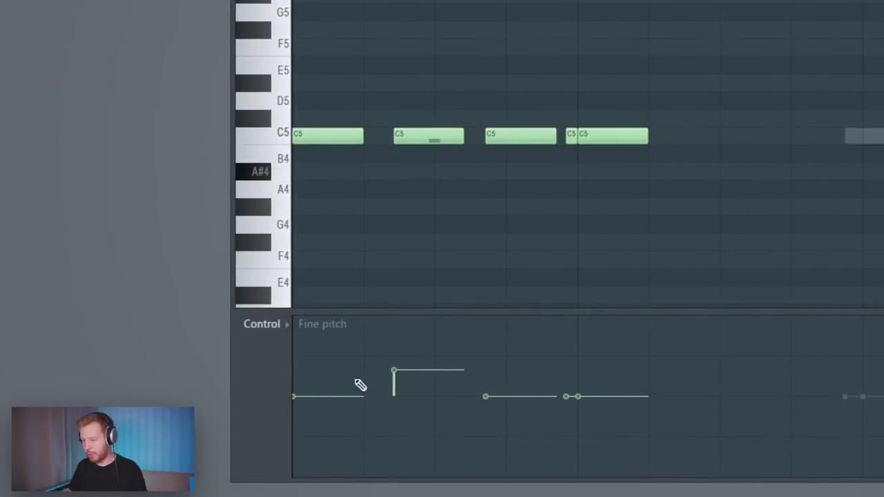
pyautogui.click(297, 348)
pyautogui.moveTo(488, 394); pyautogui.dragTo(592, 468)
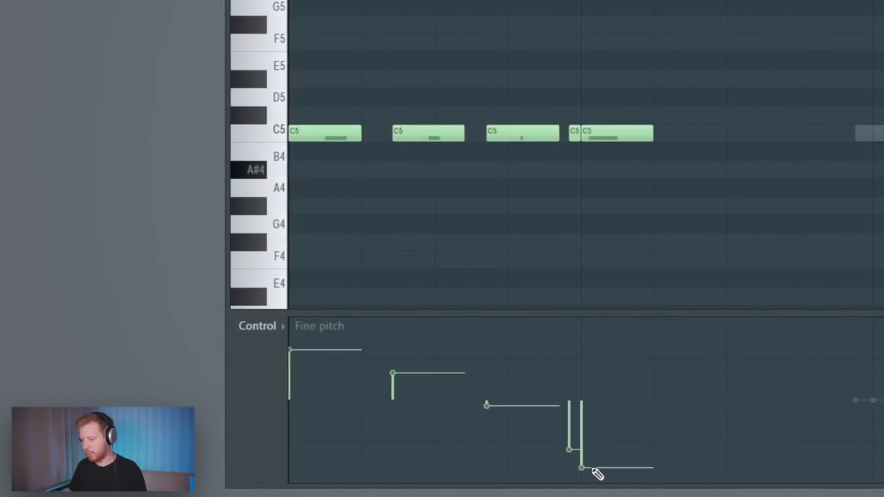
pyautogui.press('space')
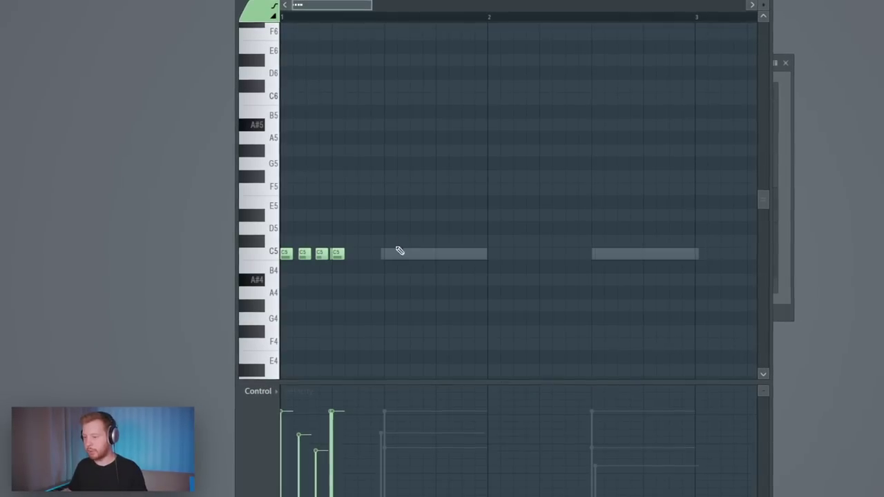
# Add C5 hi-hat hits on beat 4 of bar 1 and on beats 2 and 4 of bar 2 while auditioning the pattern
pyautogui.click(399, 252)
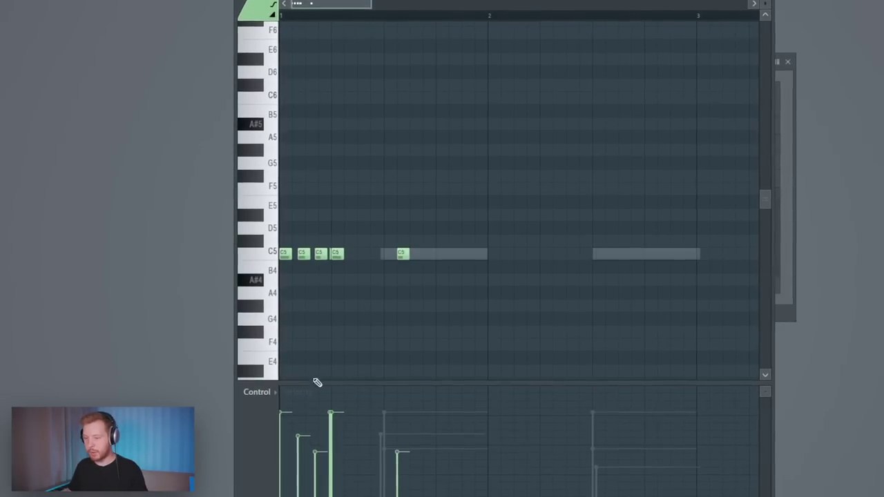
pyautogui.click(268, 417)
pyautogui.click(297, 487)
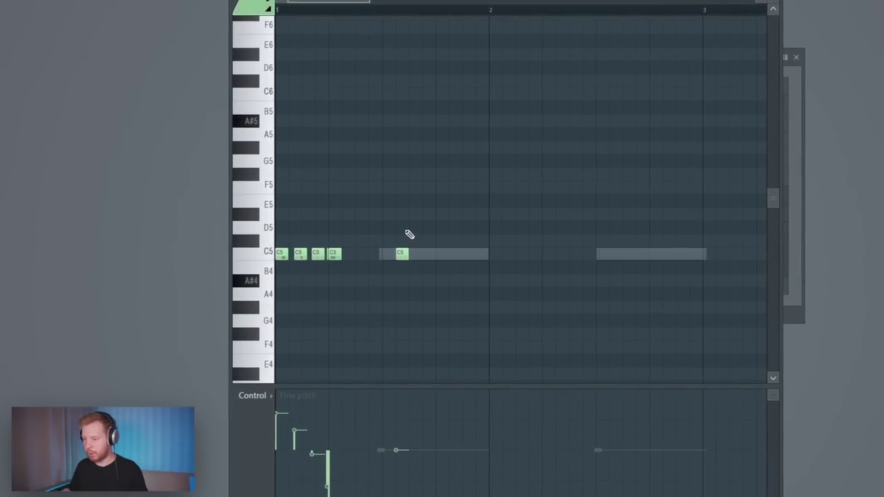
pyautogui.doubleClick(402, 253)
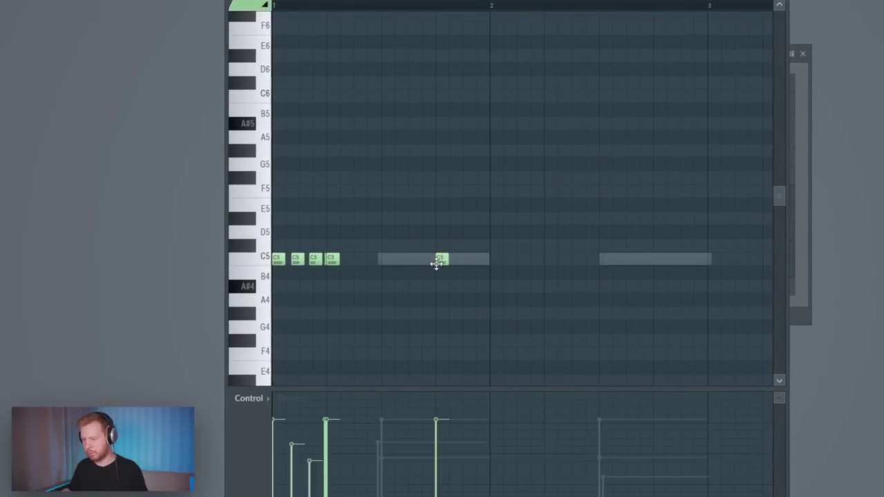
pyautogui.press('space')
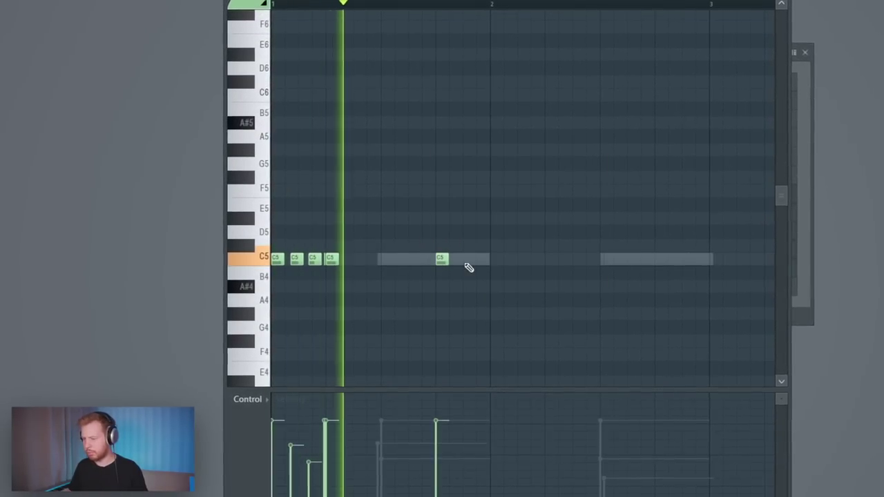
pyautogui.click(549, 259)
pyautogui.click(664, 260)
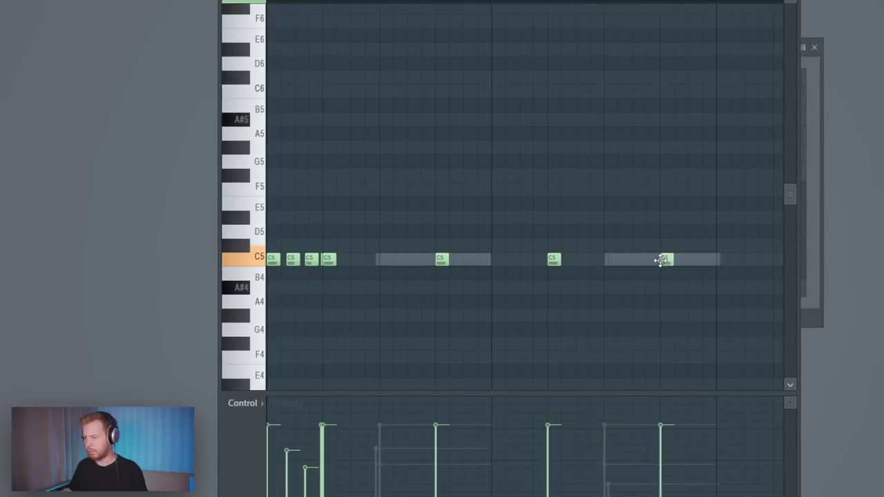
# Add two A#5 hi-hat hits half a beat apart at the start of bar 3 and a G#4 hit on beat 2
pyautogui.scroll(-1, 445, 281)
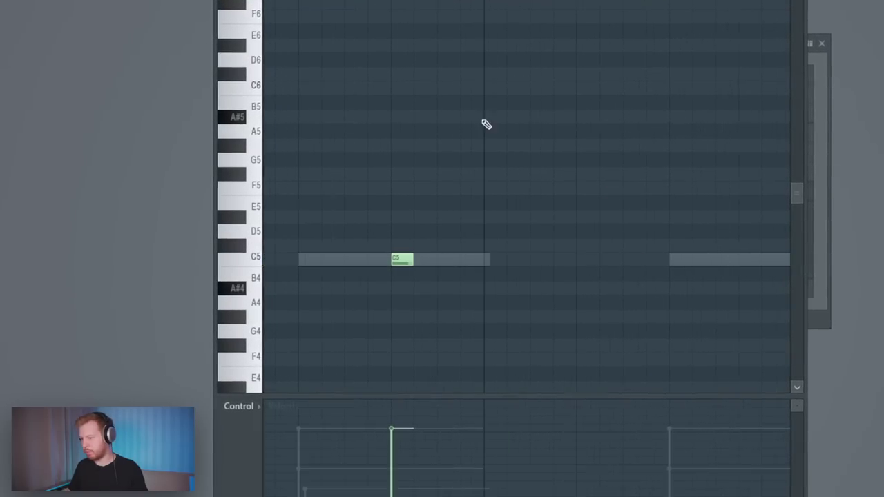
pyautogui.click(486, 118)
pyautogui.click(536, 118)
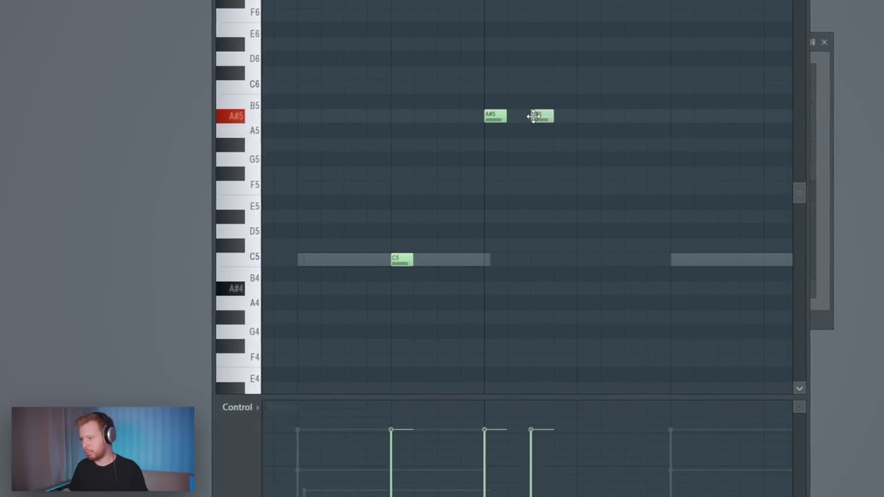
pyautogui.click(580, 315)
# Repeat the single C5 hi-hat hits in bars 3–4, copy those bars to bars 5–6, and copy the opening pattern to bars 7–8
pyautogui.scroll(-3, 504, 267)
pyautogui.press('space')
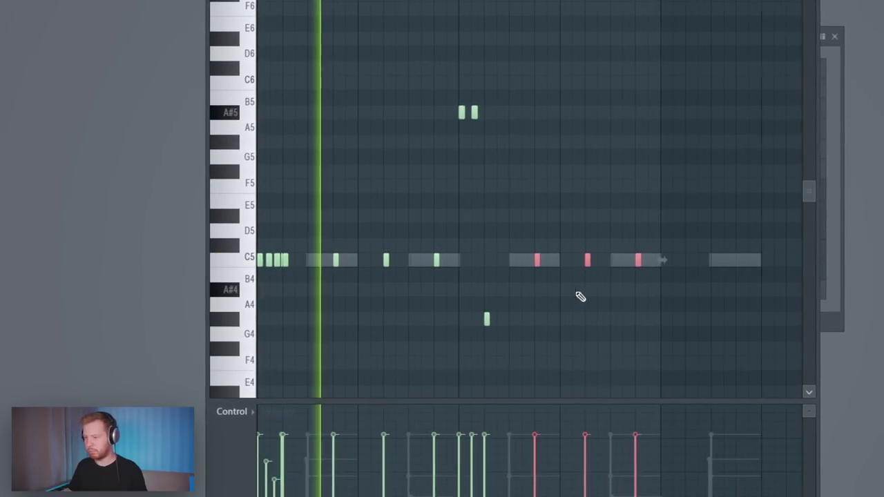
pyautogui.moveTo(705, 75); pyautogui.dragTo(426, 368)
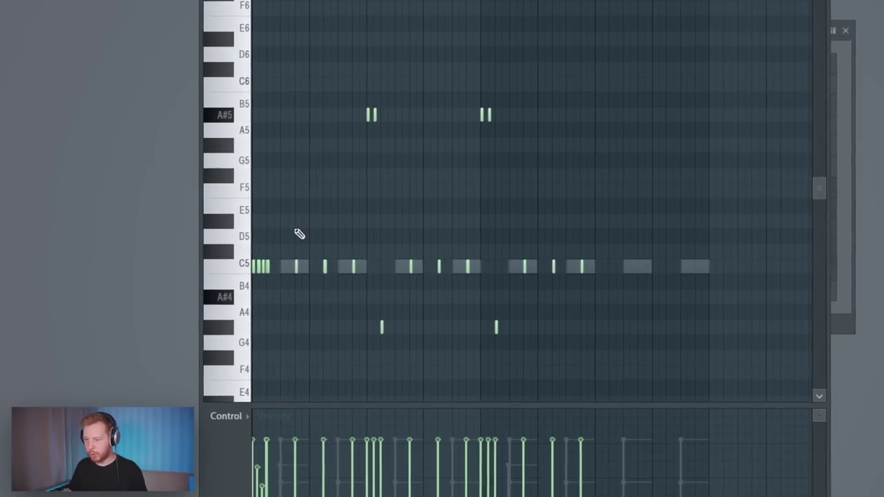
pyautogui.moveTo(318, 239); pyautogui.dragTo(256, 299)
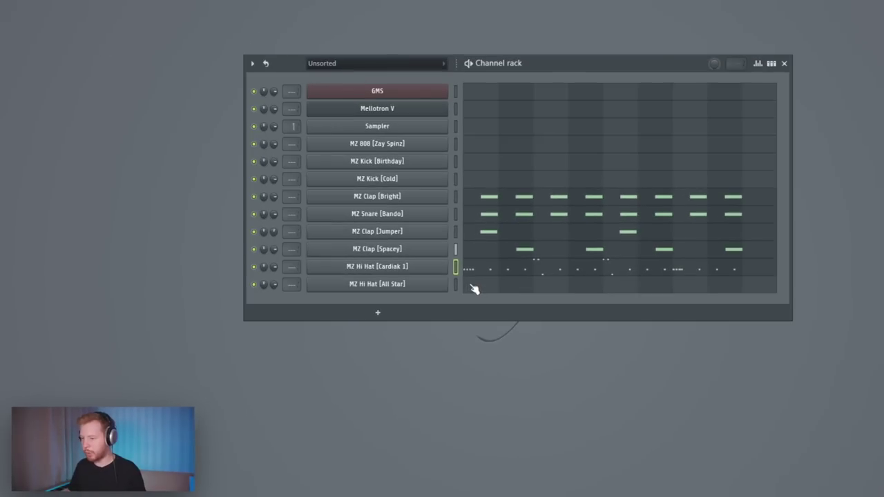
# Place five C5 hits for MZ Hi Hat [All Star] on every beat from bar 7 beat 4 to bar 8 beat 4 with varied velocities
pyautogui.click(424, 285)
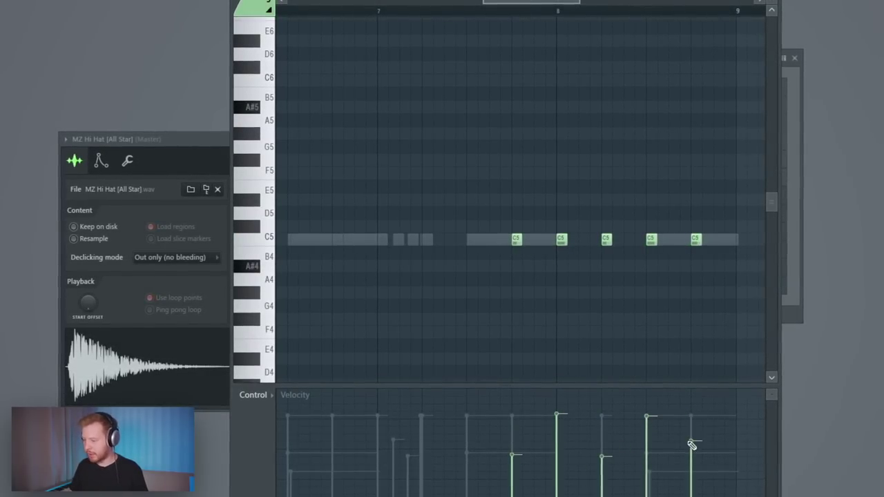
pyautogui.press('space')
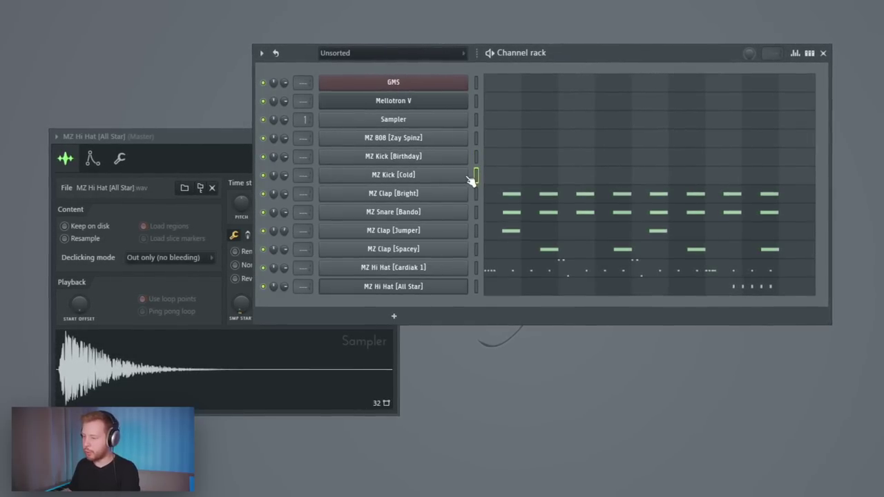
# Place C5 hits for MZ Kick [Cold] on beats 1 and 4 of bar 1 and beats 2 and 4 of bar 2 during playback
pyautogui.click(496, 176)
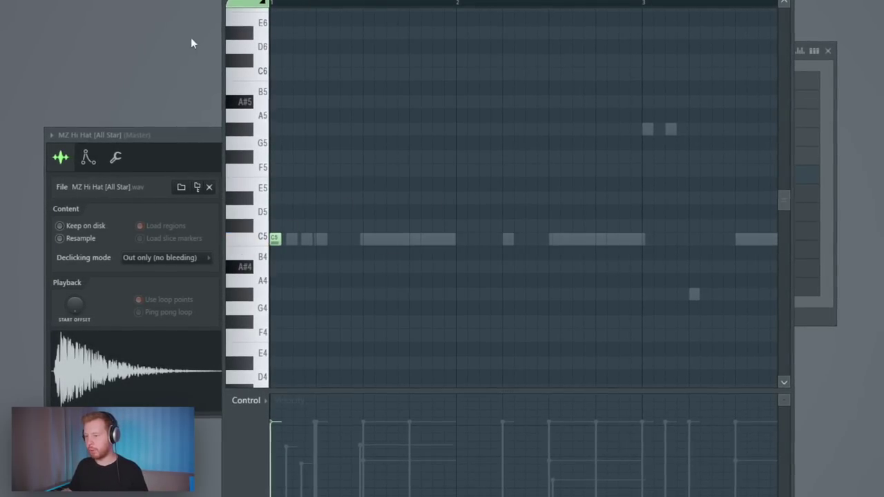
pyautogui.press('space')
pyautogui.click(416, 243)
pyautogui.click(507, 243)
pyautogui.scroll(-1, 586, 267)
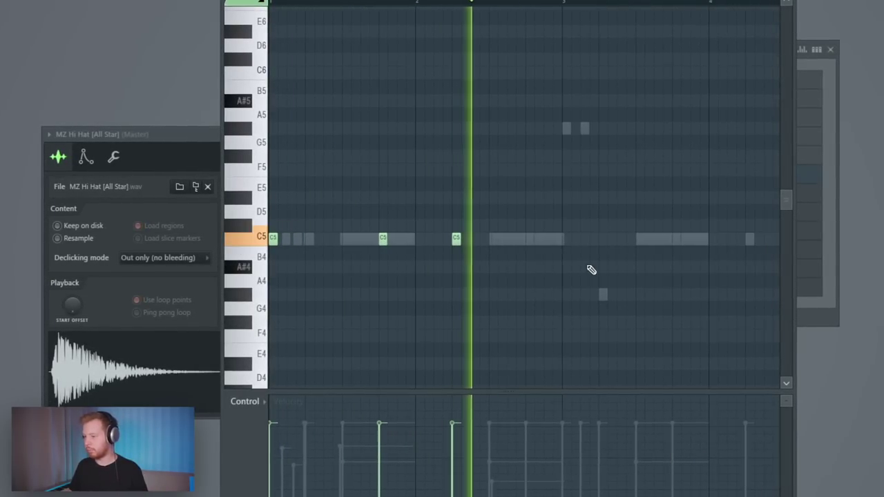
pyautogui.click(529, 239)
# Duplicate the kick hits into bars 3–4 and delete the ones on beat 4 of bar 2 and beat 1 of bar 3
pyautogui.hotkey('ctrl', 'b')
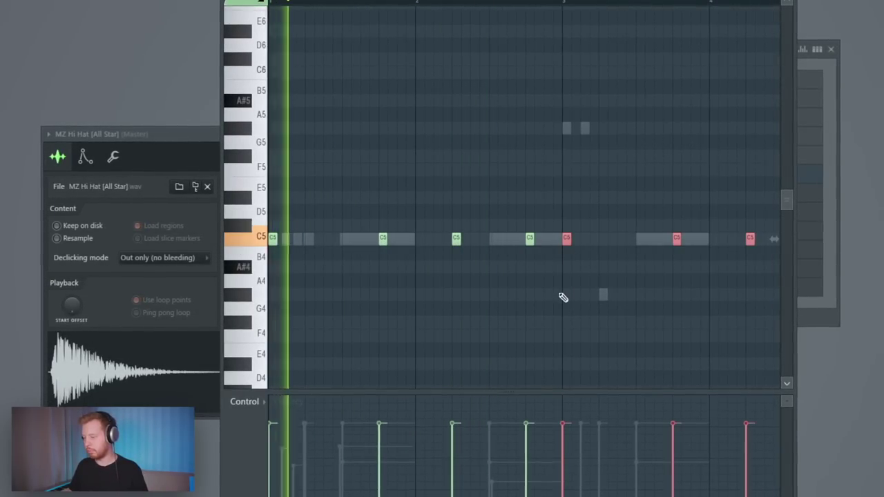
pyautogui.keyDown('ctrl'); pyautogui.click(562, 297); pyautogui.keyUp('ctrl')
pyautogui.rightClick(529, 240)
pyautogui.rightClick(565, 239)
pyautogui.scroll(-1, 562, 312)
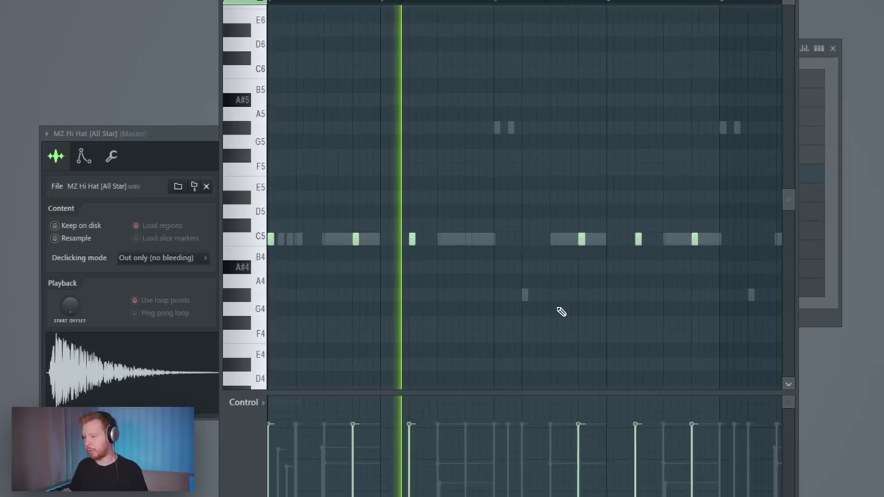
# Delete the kick on beat 4 of bar 4, copy the whole pattern to bars 5–8, and add a kick on beat 4 of bar 8
pyautogui.scroll(-2, 561, 311)
pyautogui.rightClick(461, 240)
pyautogui.hotkey('ctrl', 'a')
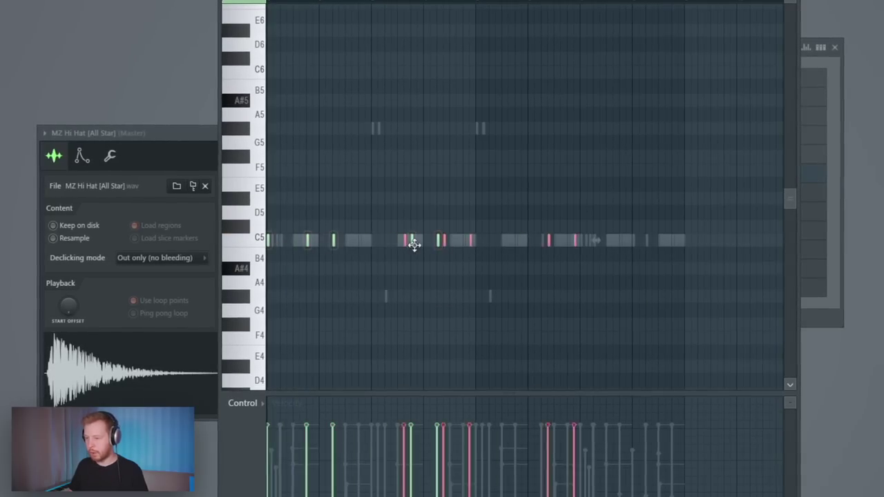
pyautogui.moveTo(412, 245); pyautogui.dragTo(486, 256)
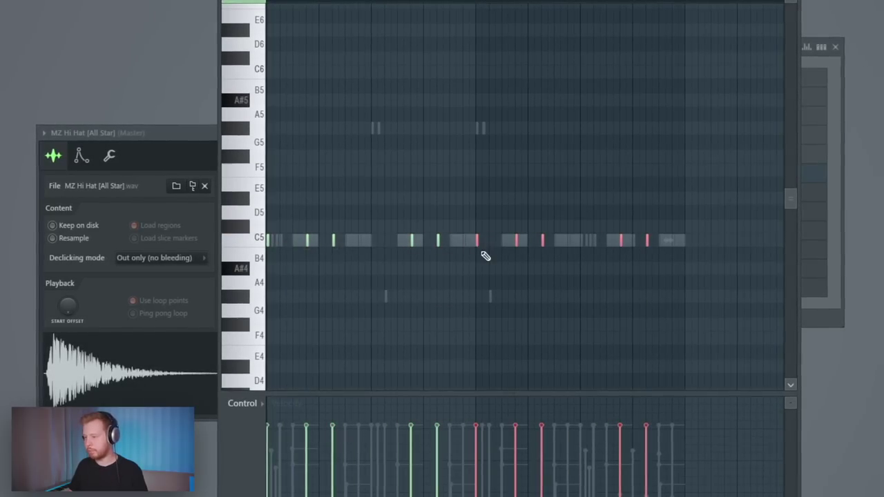
pyautogui.click(674, 240)
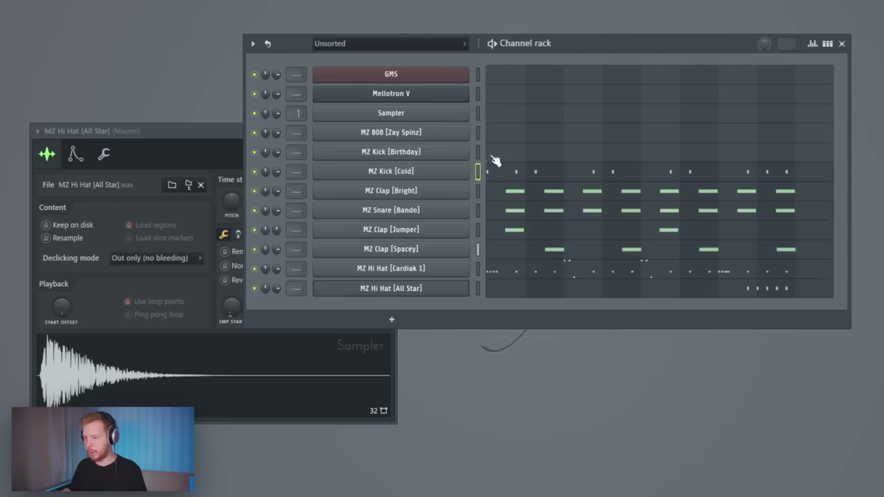
# Paste the MZ Kick [Cold] pattern into MZ Kick [Birthday] to layer the two kicks
pyautogui.click(478, 151)
pyautogui.hotkey('ctrl', 'v')
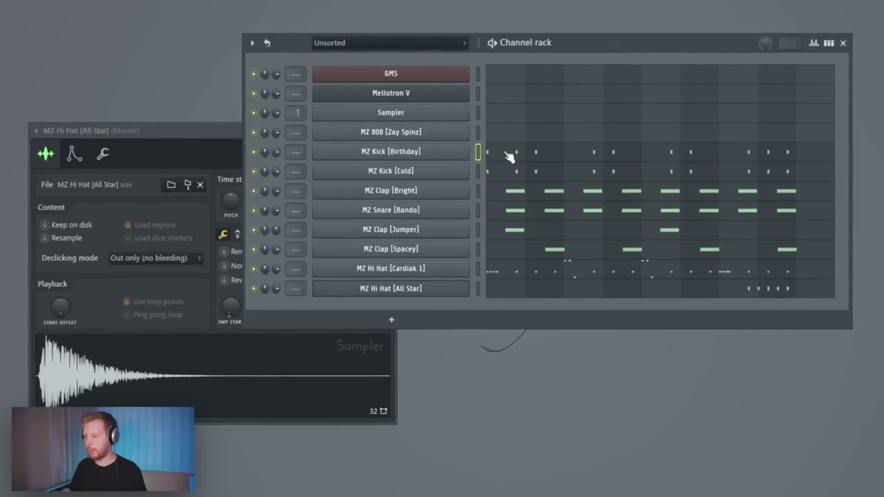
# Reverse the polarity of the MZ Kick [Birthday] sample
pyautogui.click(428, 153)
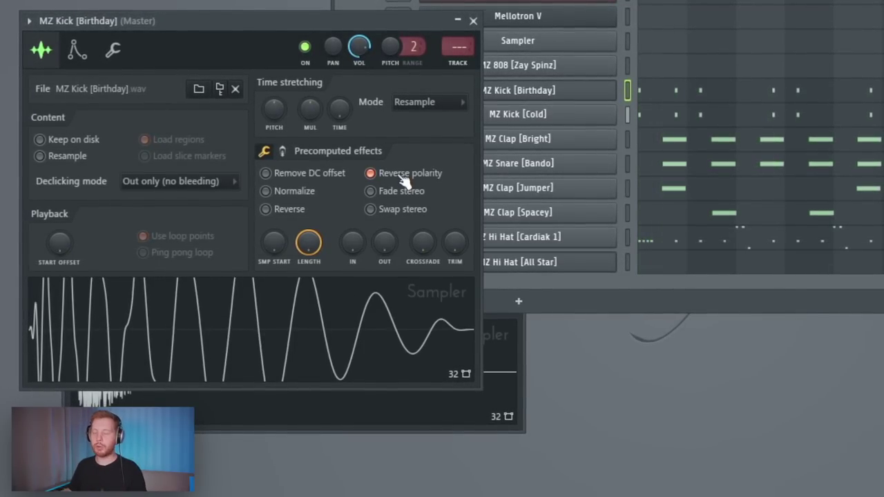
pyautogui.click(760, 216)
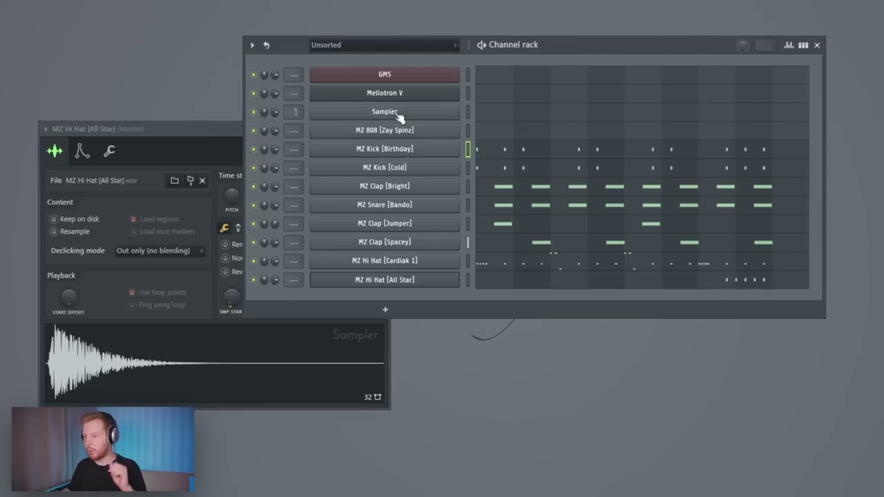
# Set the MZ 808 [Zay Spinz] channel to cut itself and open its piano roll
pyautogui.click(431, 133)
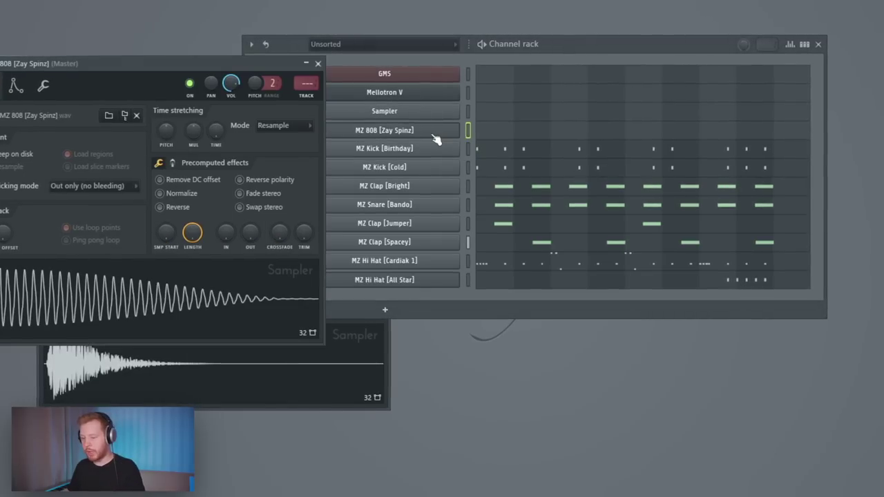
pyautogui.rightClick(436, 131)
pyautogui.click(495, 211)
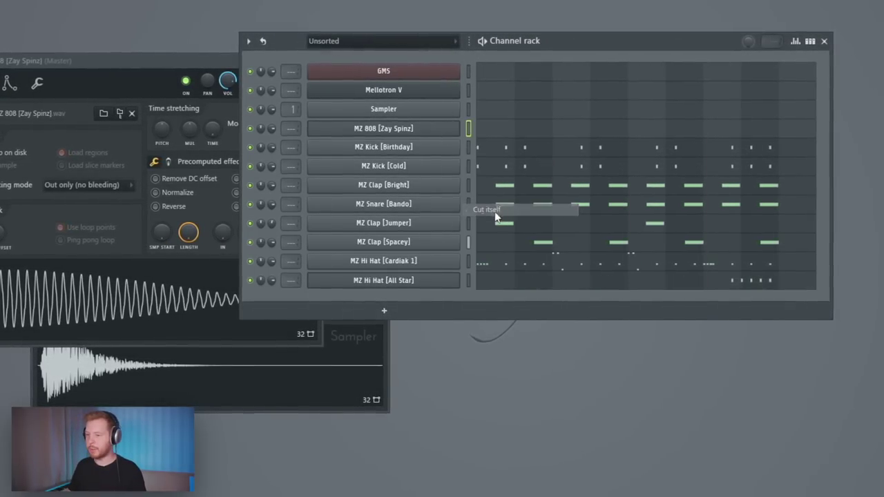
pyautogui.moveTo(141, 61); pyautogui.dragTo(395, 123)
pyautogui.rightClick(399, 127)
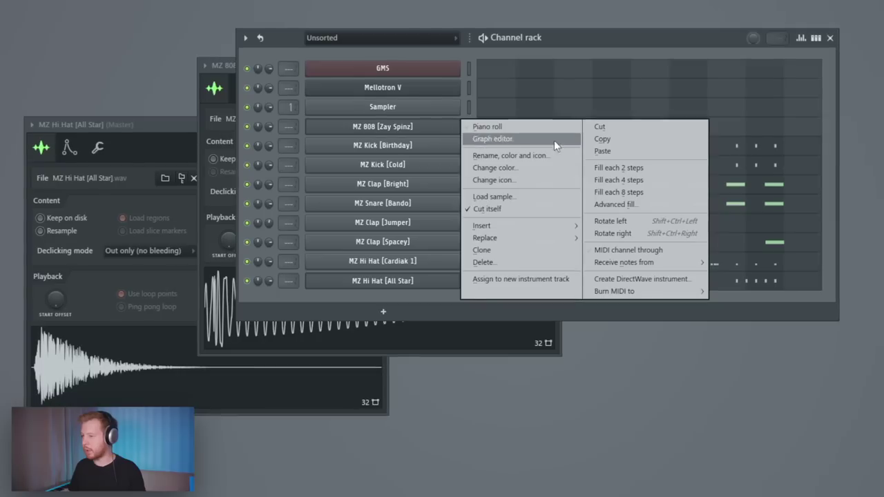
pyautogui.click(620, 37)
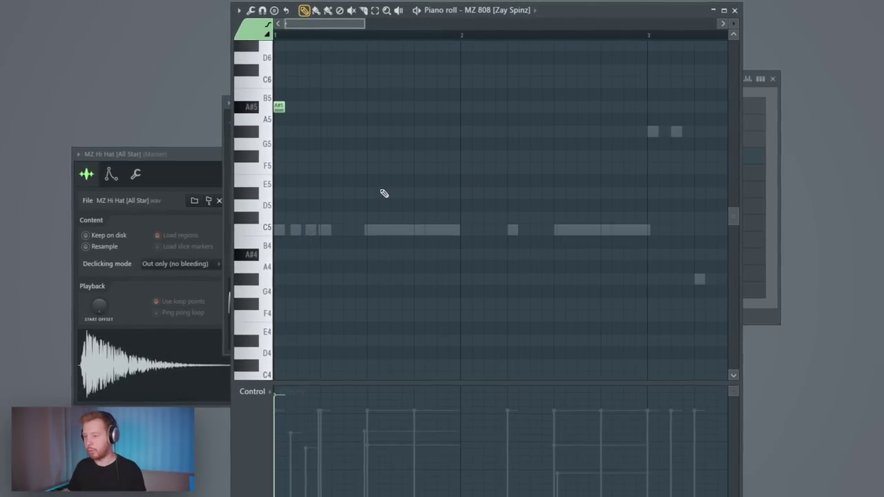
# Add 808 notes F5 on beat 4 of bar 1 and D#6 on beat 2 of bar 2, repeating the pattern in bars 3–4 with D#5 last
pyautogui.press('space')
pyautogui.click(513, 55)
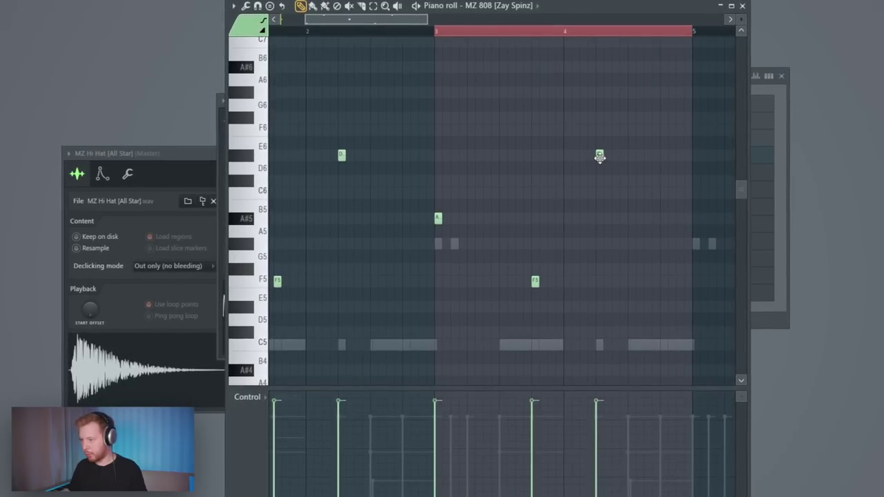
pyautogui.scroll(-2, 582, 258)
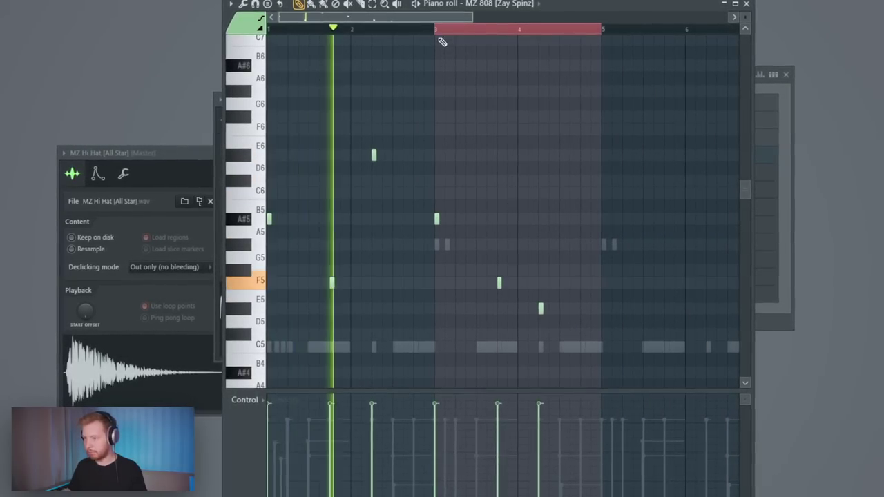
# Duplicate the four-bar 808 melody from bars 1–4 into bars 5–8
pyautogui.moveTo(435, 32); pyautogui.dragTo(181, 53)
pyautogui.hotkey('ctrl', 'b')
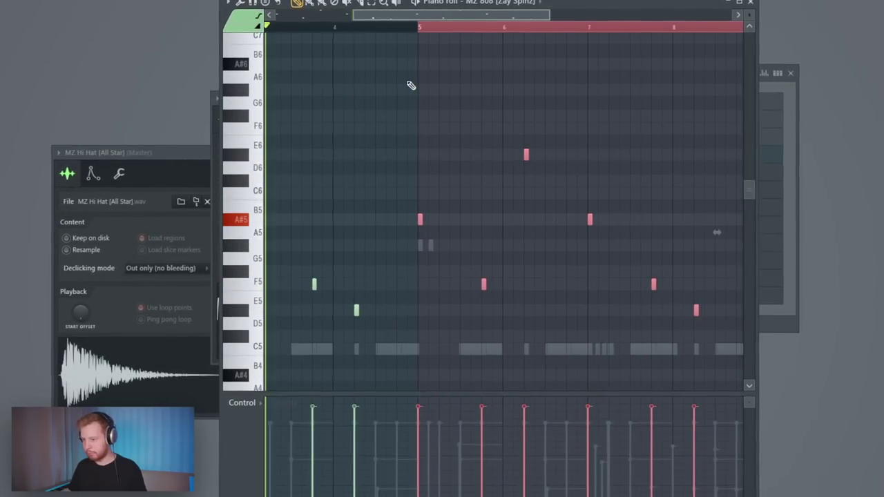
pyautogui.scroll(-2, 412, 103)
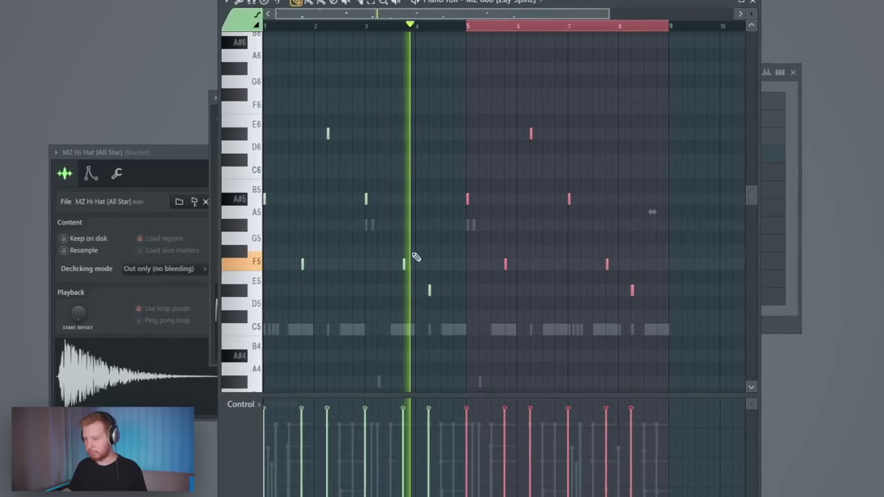
# Vary the 808 ending with F5 on beat 3 of bar 7 and F#5 and D#5 on beats 1 and 3 of bar 8, checking by playback
pyautogui.scroll(6, 414, 255)
pyautogui.press('space')
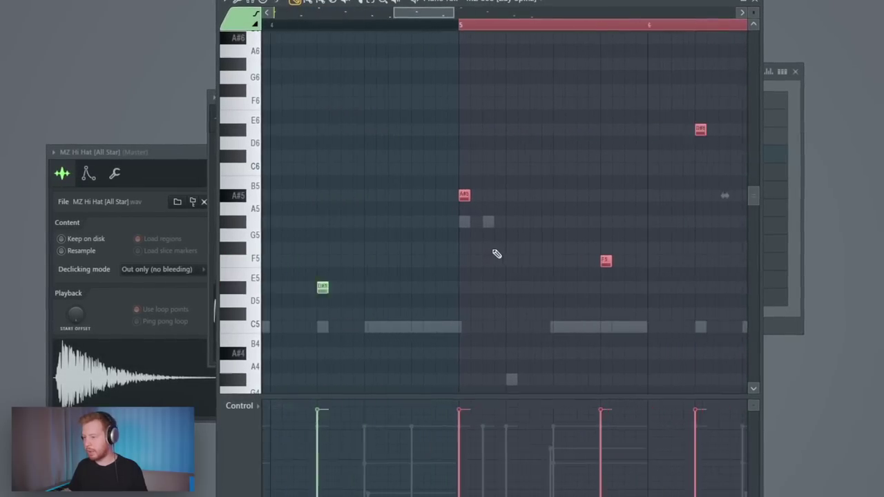
pyautogui.keyDown('ctrl'); pyautogui.click(412, 27); pyautogui.keyUp('ctrl')
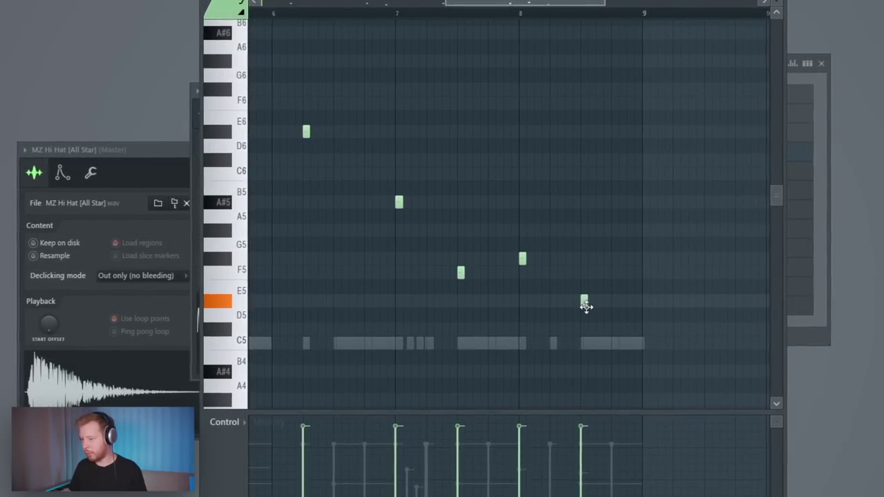
pyautogui.press('space')
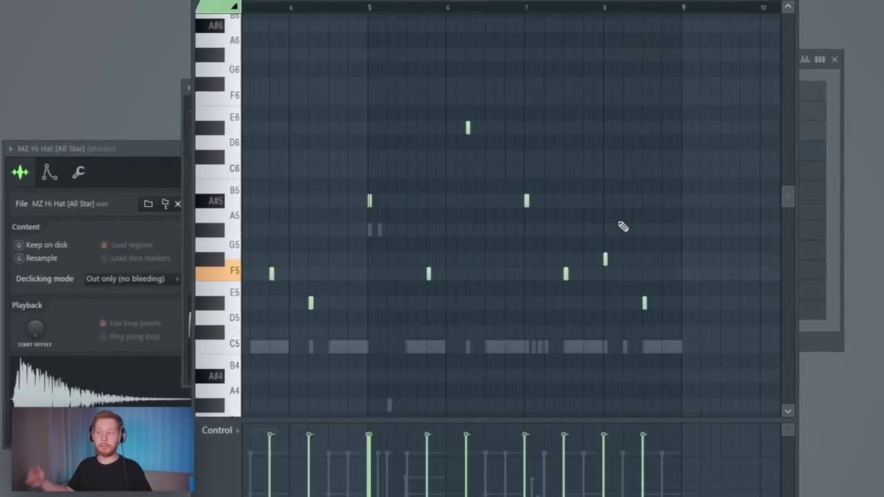
pyautogui.press('space')
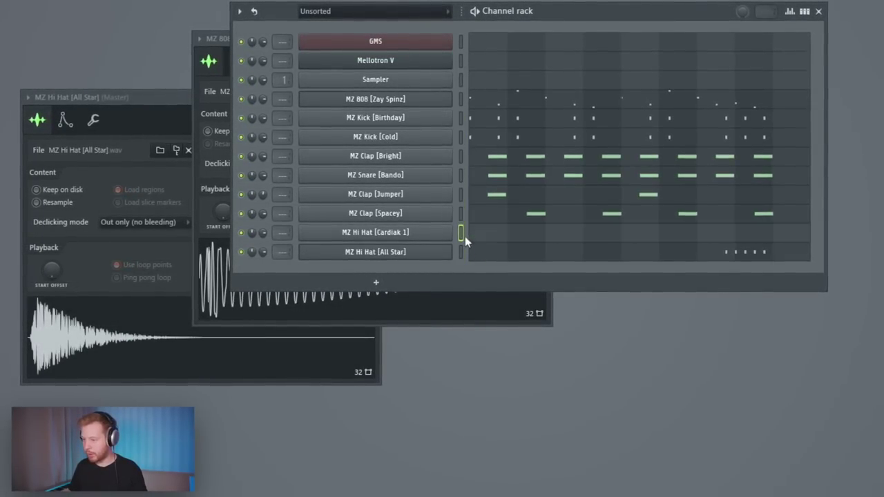
# Open the miscellaneous channel settings of MZ Hi Hat [All Star]
pyautogui.click(492, 253)
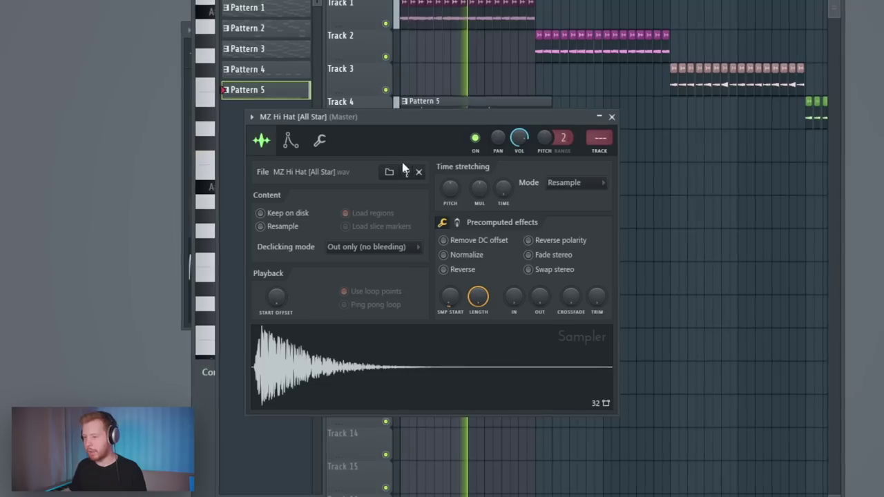
pyautogui.click(315, 140)
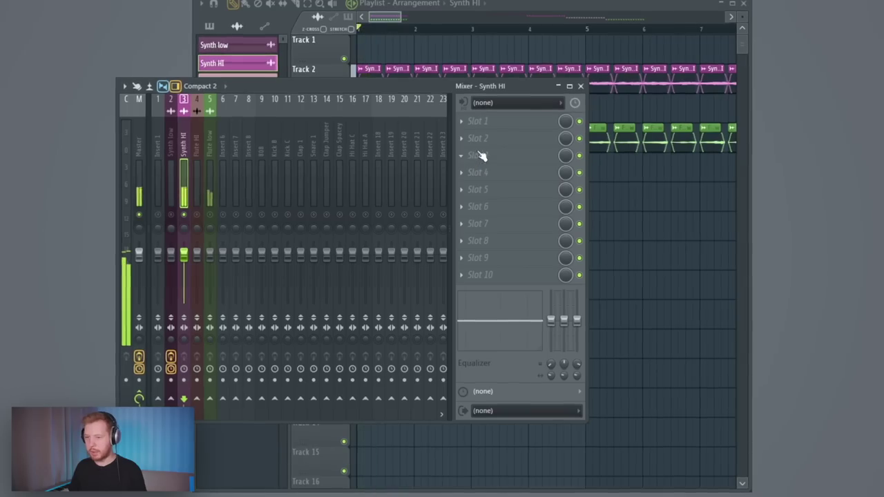
# Add Dirty Filter to the Synth HI mixer track, set its HP filter to 134 Hz, and adjust the LP filter and drive
pyautogui.click(481, 156)
pyautogui.click(69, 79)
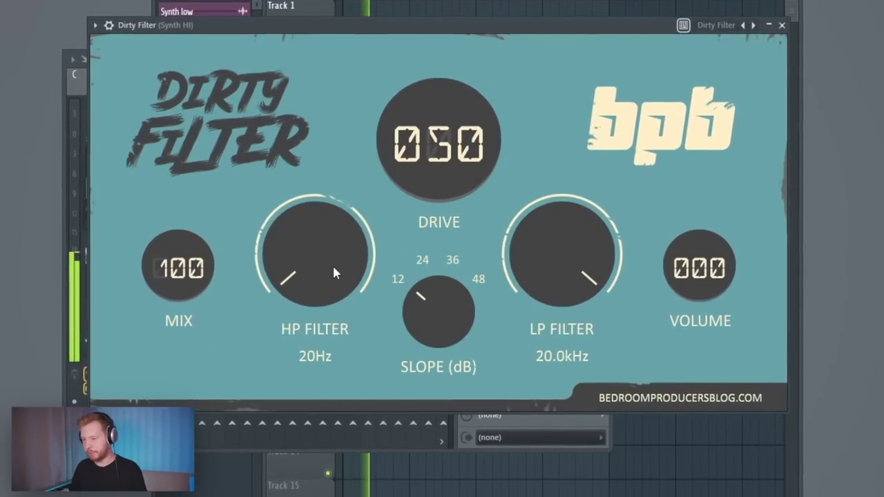
pyautogui.moveTo(332, 265); pyautogui.dragTo(301, 225)
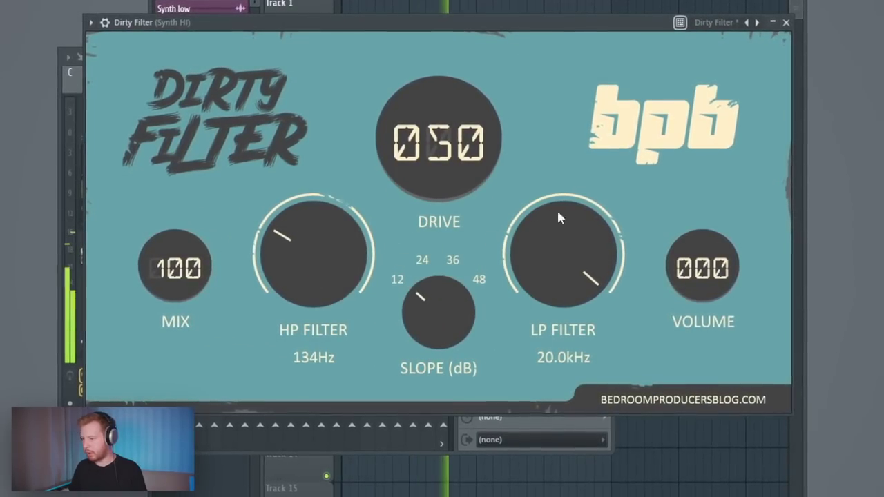
pyautogui.moveTo(559, 218); pyautogui.dragTo(561, 276)
pyautogui.moveTo(442, 165); pyautogui.dragTo(517, 200)
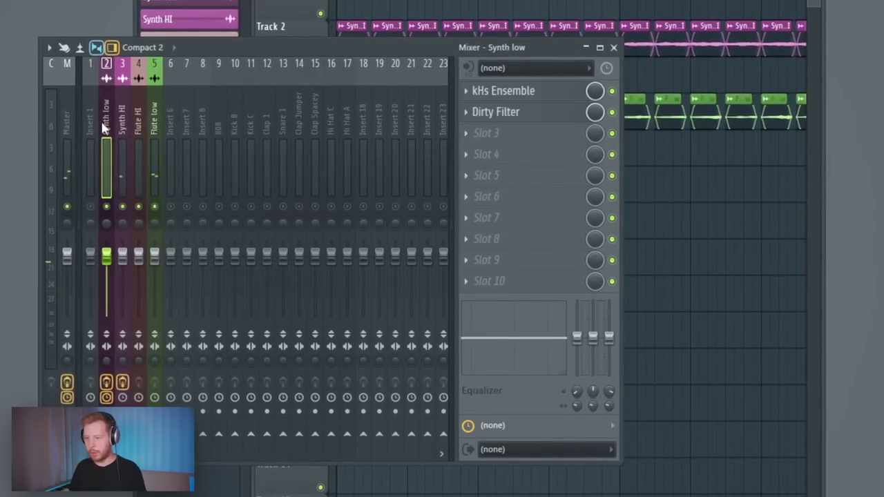
# Copy the kHs Ensemble effect from the Synth low mixer track to Flute low
pyautogui.click(475, 90)
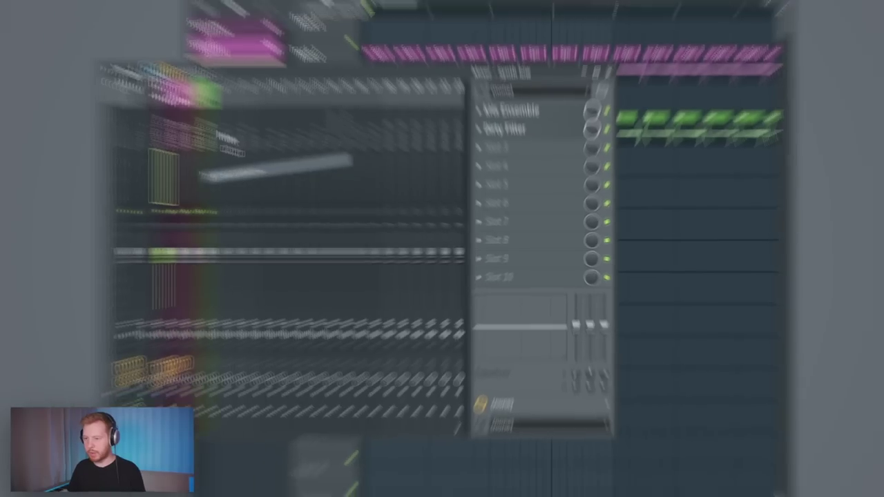
pyautogui.moveTo(223, 136); pyautogui.dragTo(206, 141)
# In RC-20 Retro Color on Flute low, enable the Space module with 20% decay and raise the output width during playback
pyautogui.press('space')
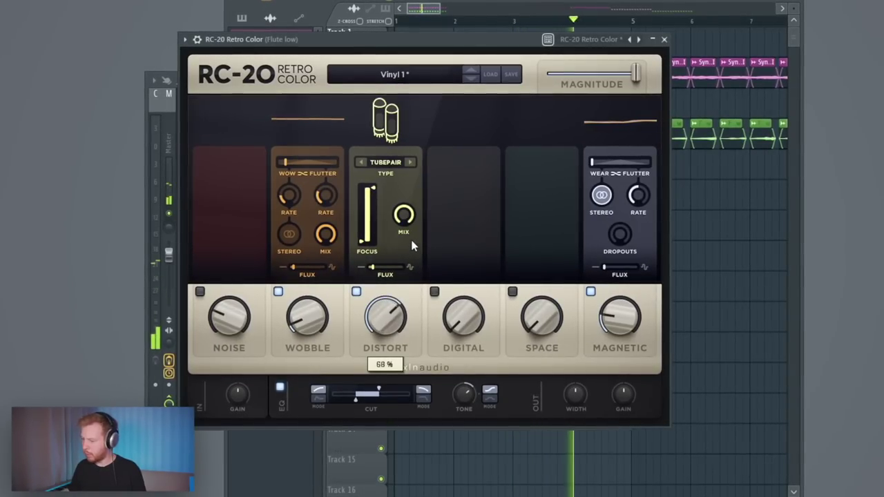
pyautogui.click(512, 291)
pyautogui.moveTo(520, 164); pyautogui.dragTo(523, 166)
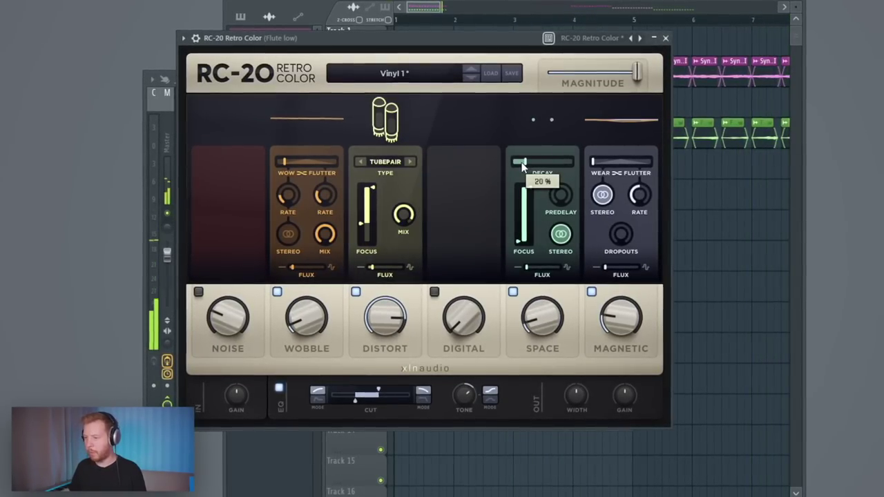
pyautogui.moveTo(580, 393); pyautogui.dragTo(588, 359)
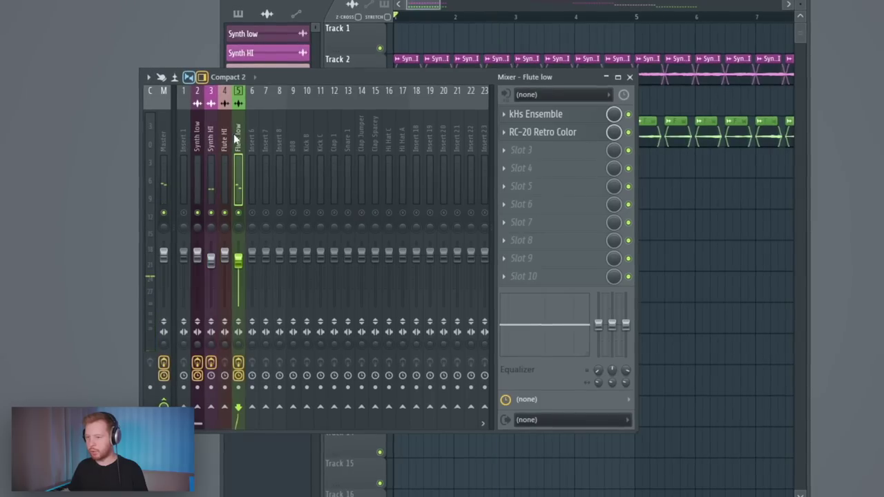
# Copy the kHs Ensemble effect from the Flute low mixer track to Synth HI
pyautogui.moveTo(512, 117); pyautogui.dragTo(240, 164)
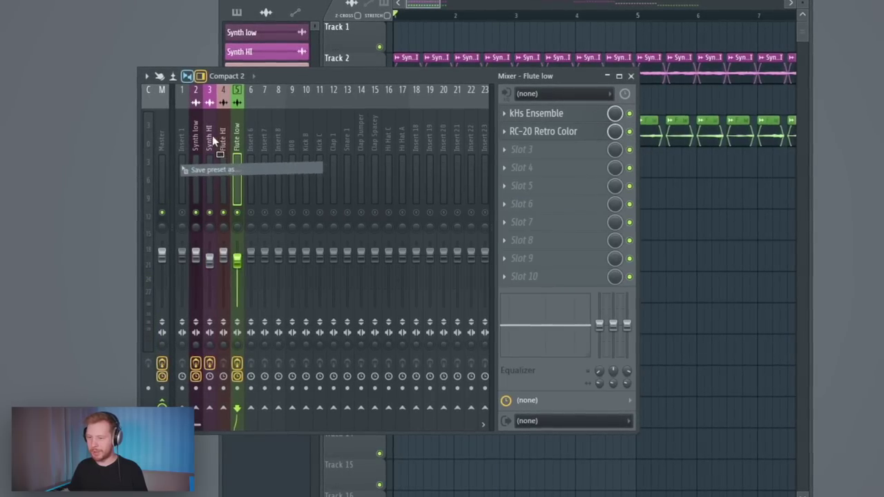
pyautogui.moveTo(212, 136); pyautogui.dragTo(210, 138)
# Extend the Flute low clips on Track 4 into bars 9–16 of the playlist and listen to the arrangement
pyautogui.moveTo(0, 0); pyautogui.dragTo(480, 47)
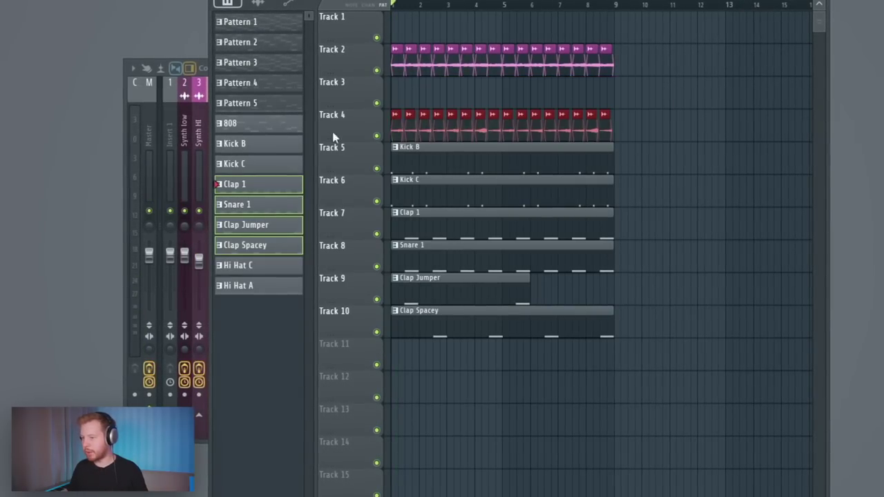
pyautogui.moveTo(421, 129); pyautogui.dragTo(672, 134)
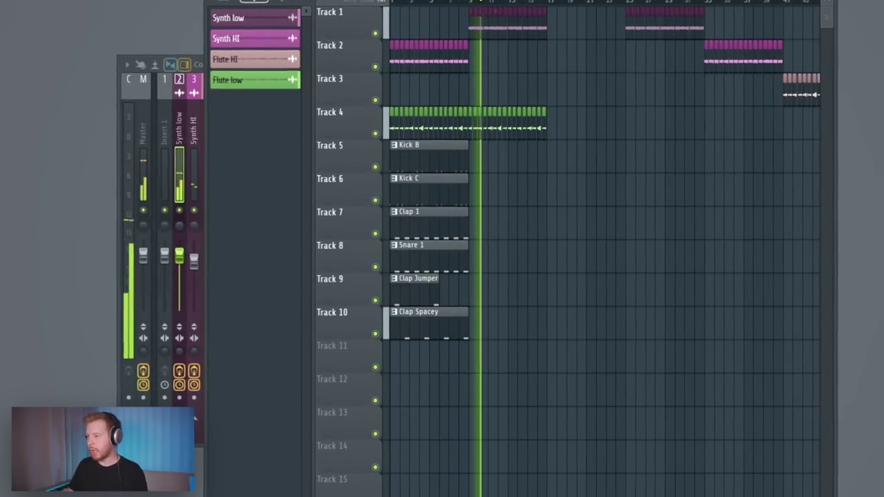
pyautogui.press('space')
# Solo the Synth low mixer track and load HalfTime on it with the mix at 15%
pyautogui.press('F9')
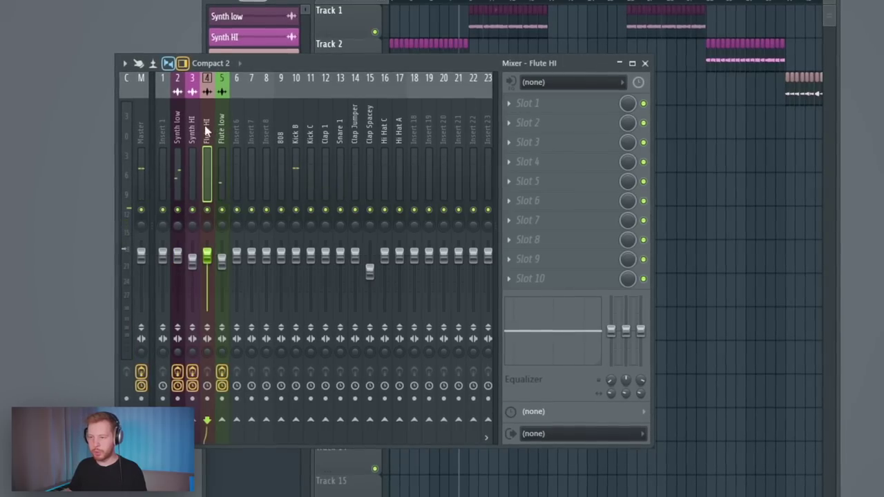
pyautogui.rightClick(176, 209)
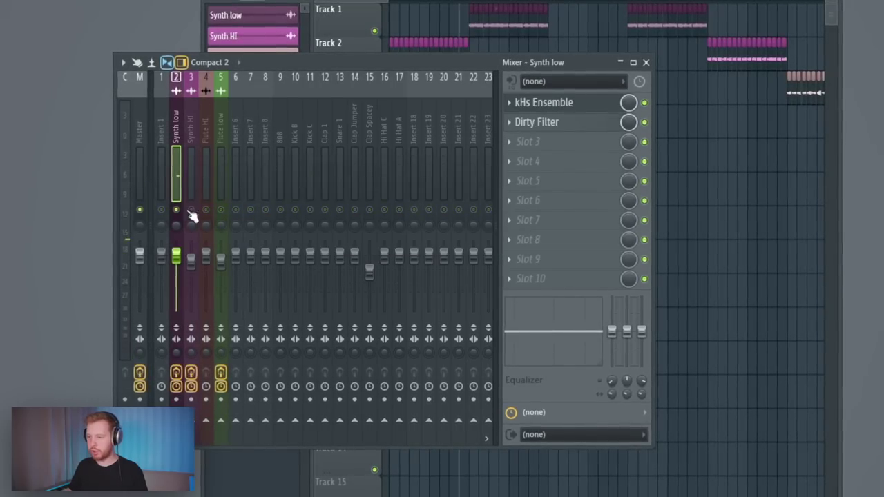
pyautogui.click(563, 170)
pyautogui.click(7, 169)
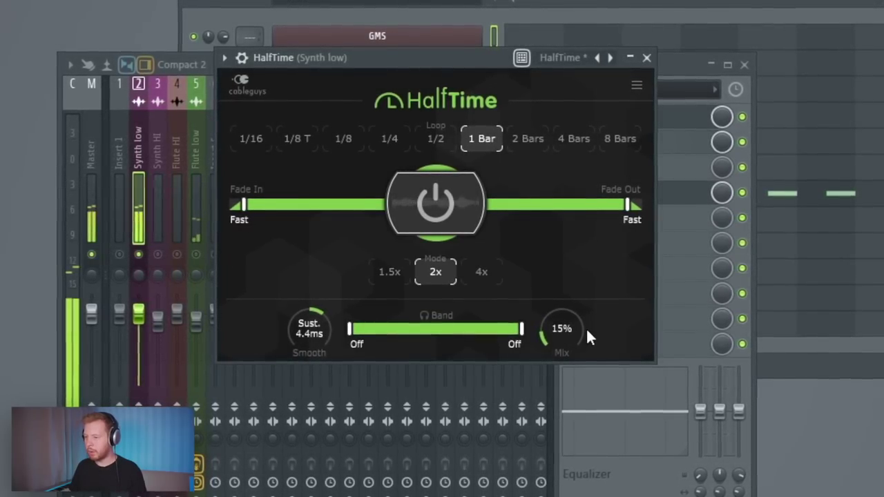
# Try HalfTime's loop length at 1/2 during playback, and change it to 1/4
pyautogui.click(437, 137)
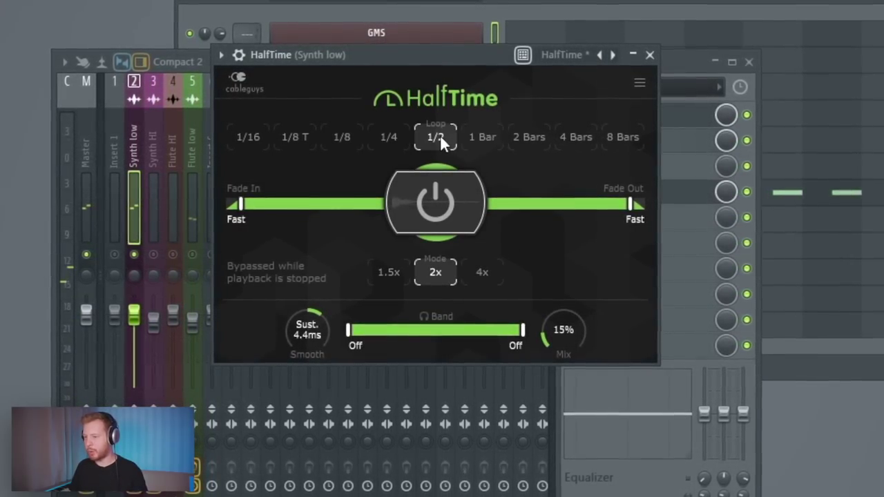
pyautogui.press('space')
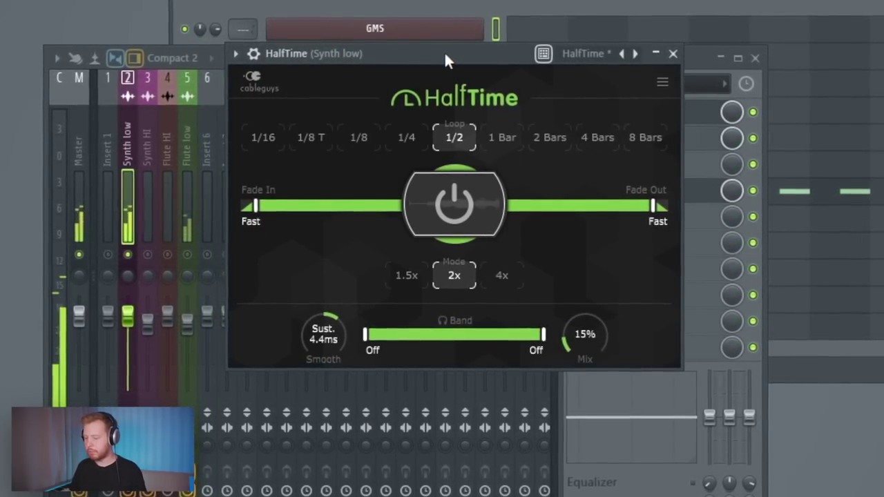
pyautogui.click(407, 139)
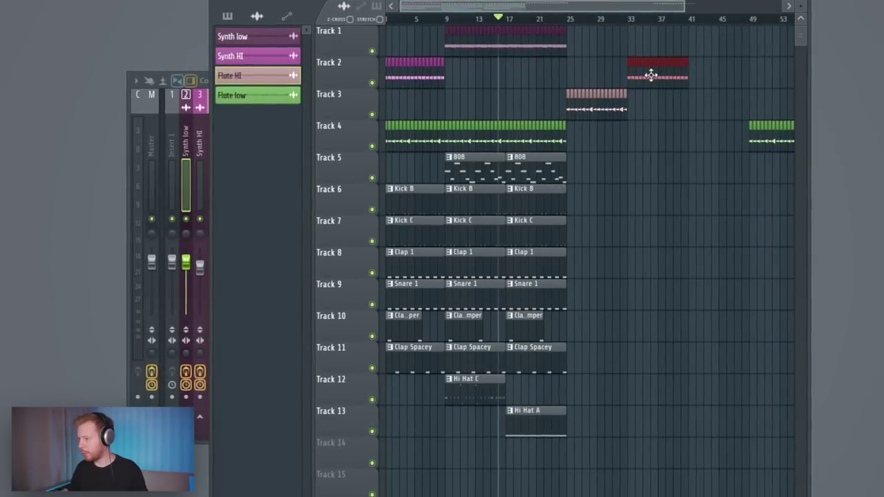
# Move the Synth HI clips at bar 33 of Track 2 about 10 bars forward along the playlist timeline
pyautogui.moveTo(651, 75); pyautogui.dragTo(730, 76)
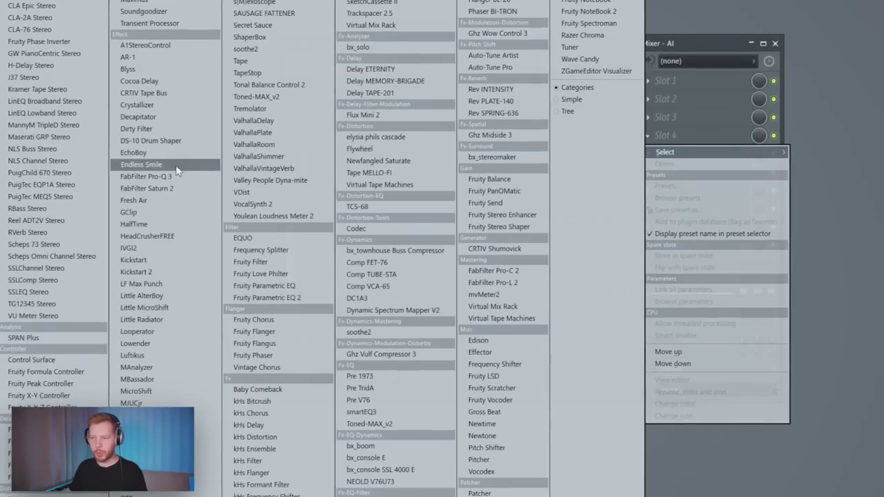
# Load FabFilter Saturn 2 in slot 4 of the AI mixer track, choose Clean Tape, and set the drive to about 26%
pyautogui.click(146, 188)
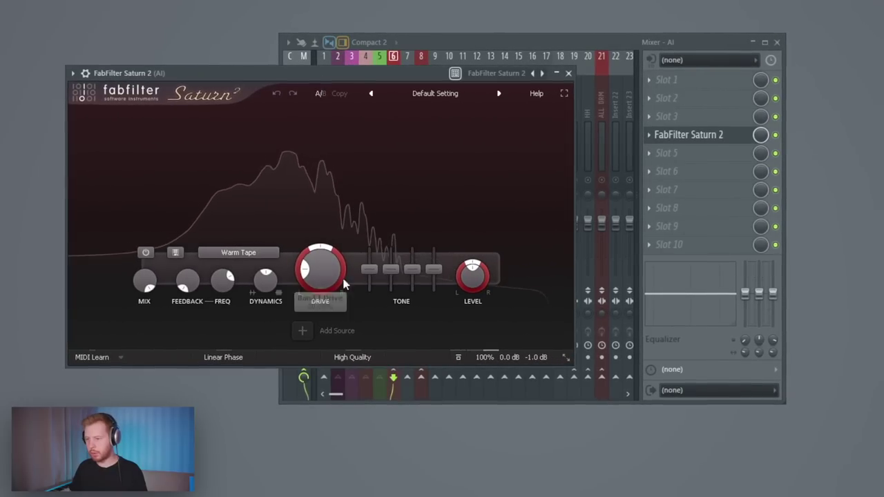
pyautogui.click(252, 265)
pyautogui.moveTo(252, 280)
pyautogui.click(333, 297)
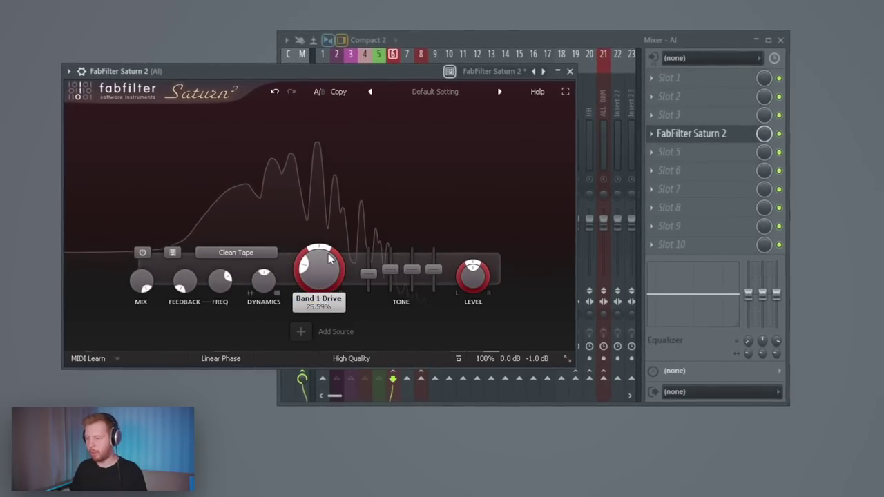
# Load Ozone 9 Imager in slot 5 of the AI track and split its spectrum into four bands
pyautogui.click(663, 152)
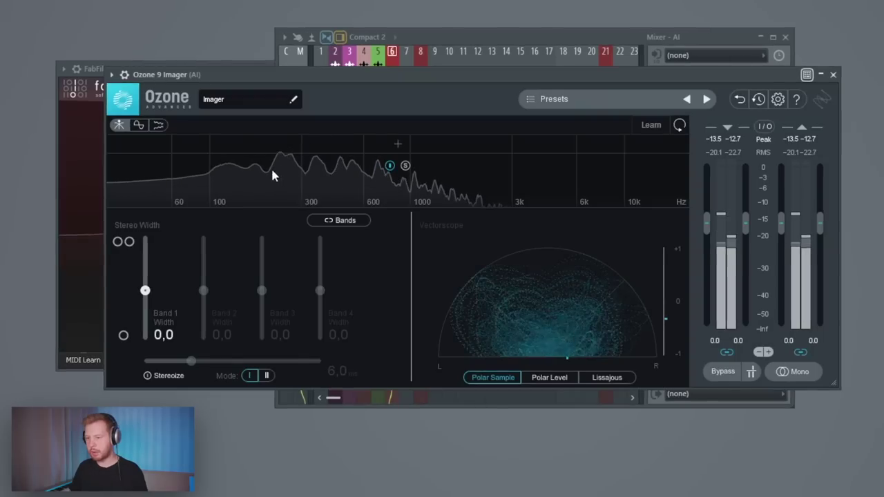
pyautogui.click(267, 144)
pyautogui.click(389, 145)
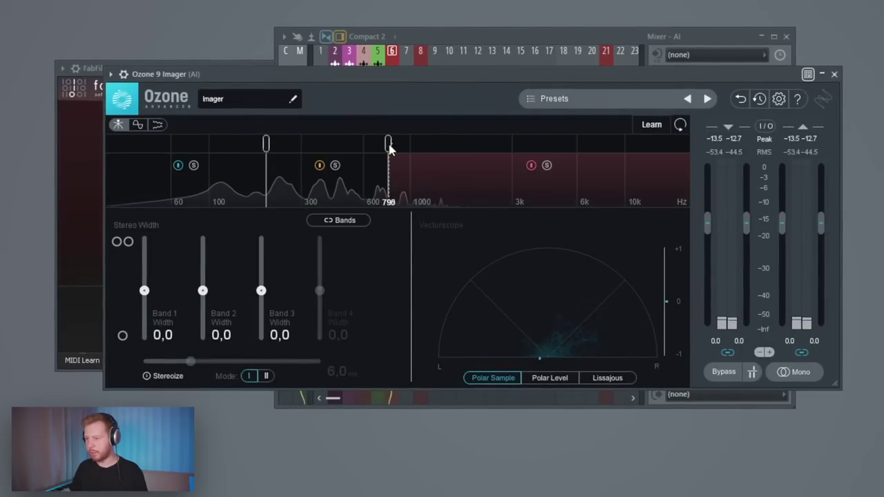
pyautogui.click(546, 145)
pyautogui.press('space')
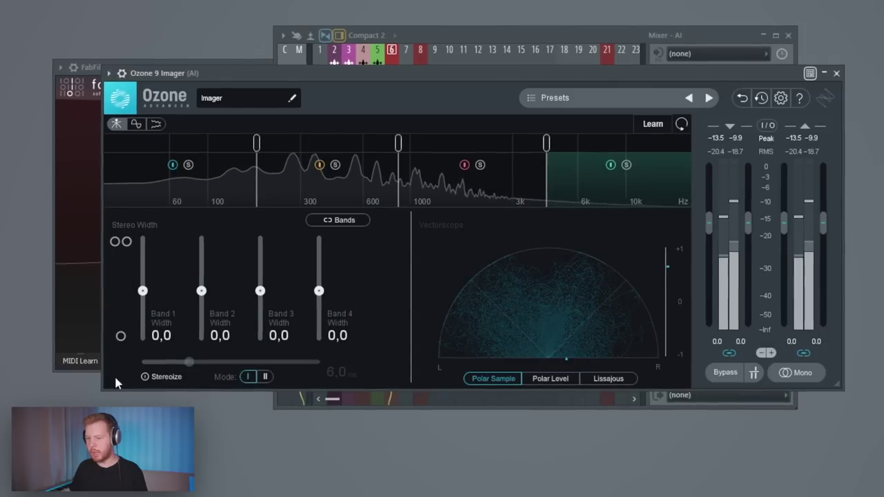
# Set the Imager's band 2 stereo width to 12.7 and raise band 3 to a moderately wider setting
pyautogui.moveTo(201, 290); pyautogui.dragTo(206, 286)
pyautogui.moveTo(259, 290); pyautogui.dragTo(258, 274)
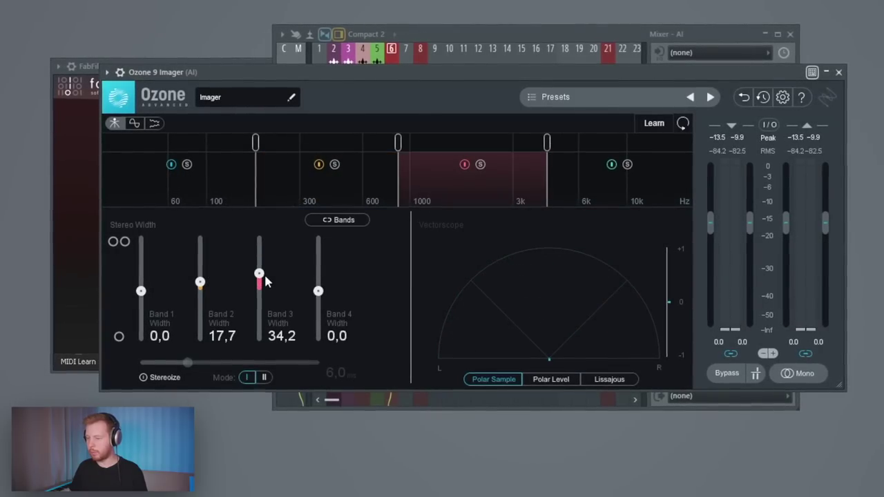
pyautogui.moveTo(199, 283); pyautogui.dragTo(199, 286)
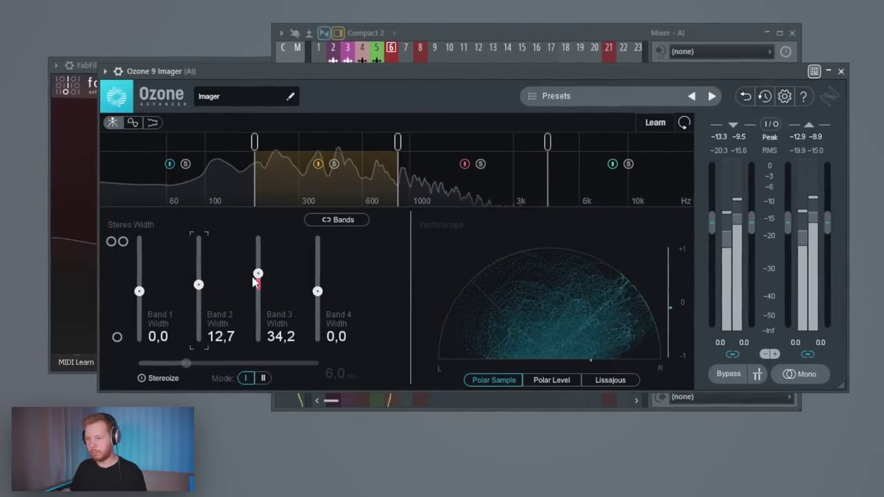
pyautogui.moveTo(259, 274); pyautogui.dragTo(257, 279)
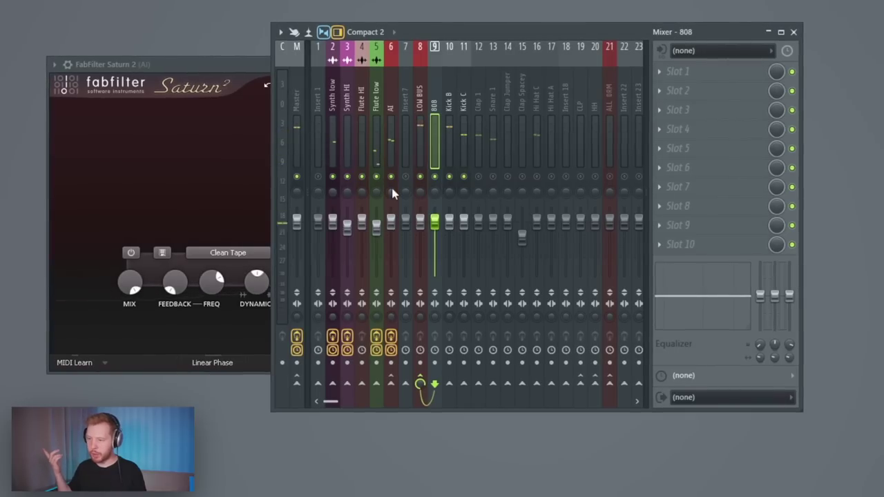
# Lower the 808 track's fader slightly and load Little Radiator in slot 4 with reduced heat and a partial mix
pyautogui.press('space')
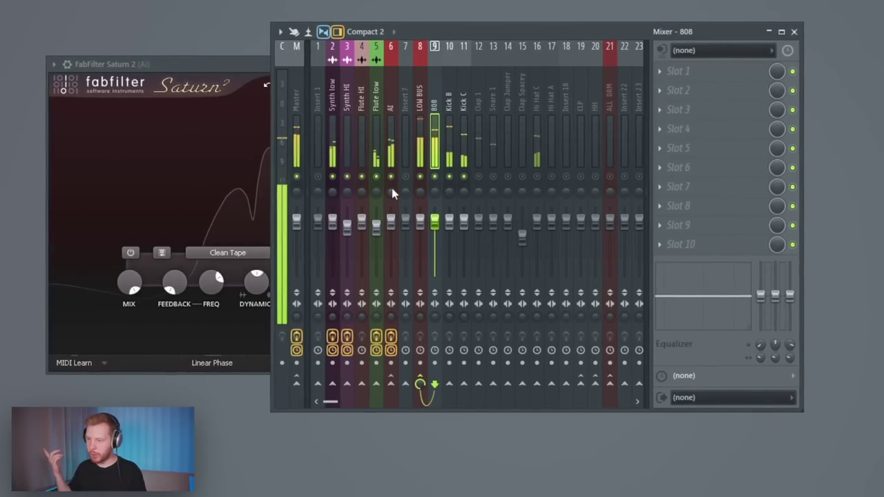
pyautogui.moveTo(428, 228); pyautogui.dragTo(428, 235)
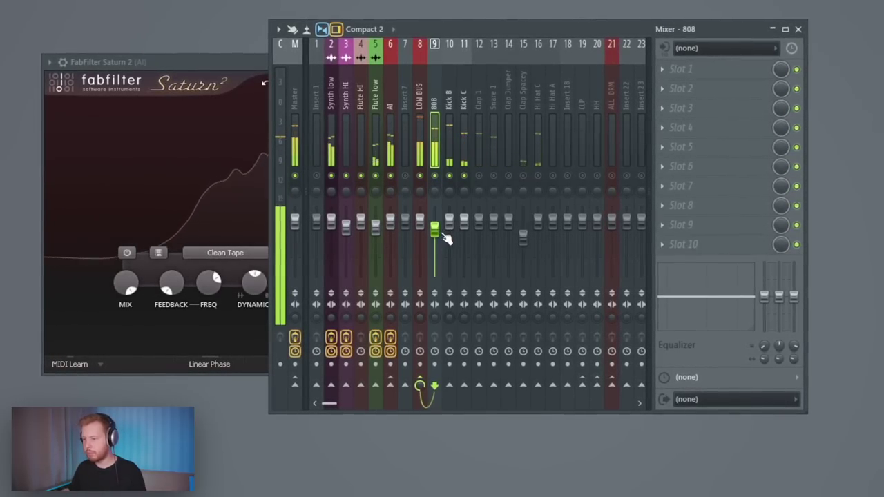
pyautogui.click(684, 125)
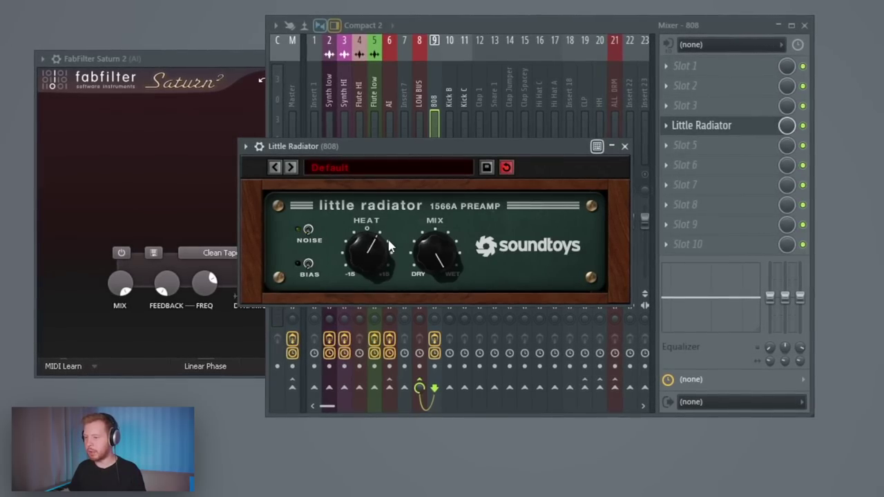
pyautogui.moveTo(419, 149); pyautogui.dragTo(452, 141)
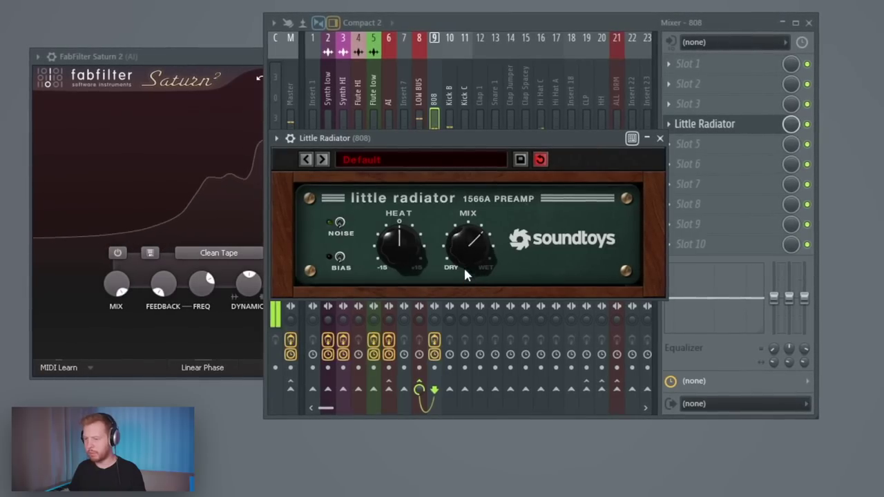
pyautogui.moveTo(417, 243); pyautogui.dragTo(414, 237)
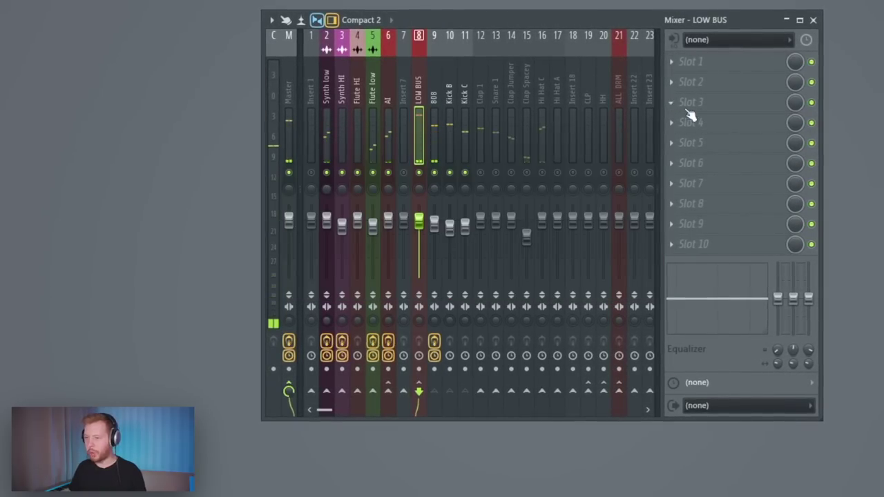
# Load Newfangled Saturate in slot 3 of the LOW BUS track with about 3.9 dB drive and a harder clipper shape
pyautogui.click(691, 102)
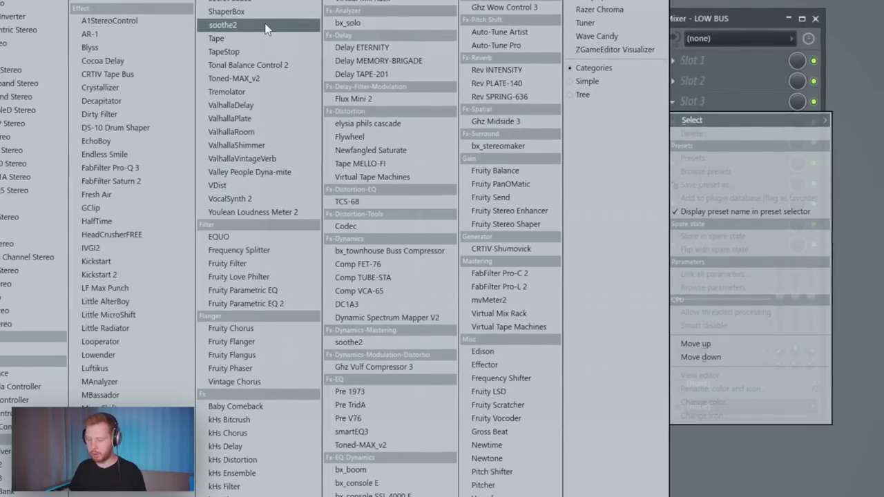
pyautogui.click(371, 150)
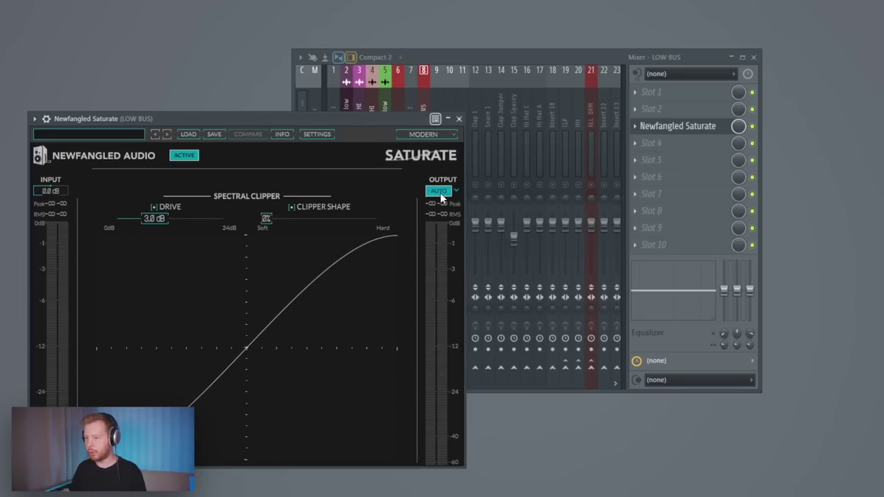
pyautogui.click(459, 119)
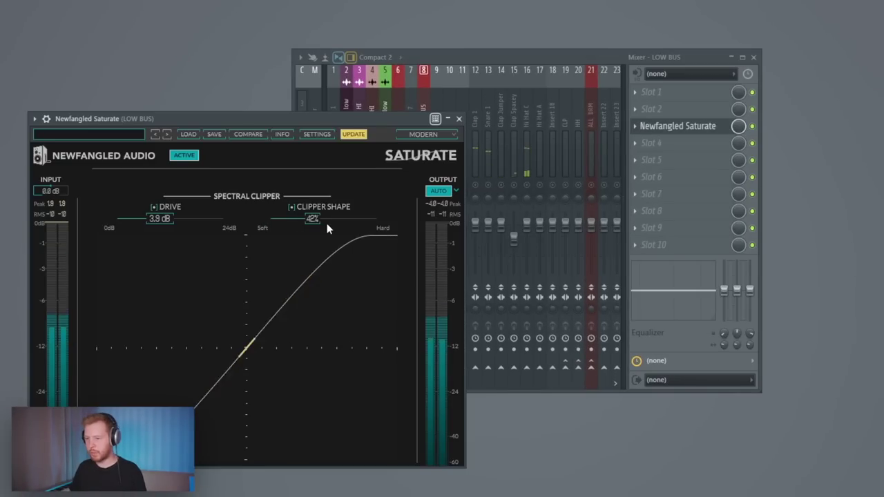
pyautogui.moveTo(326, 223); pyautogui.dragTo(337, 221)
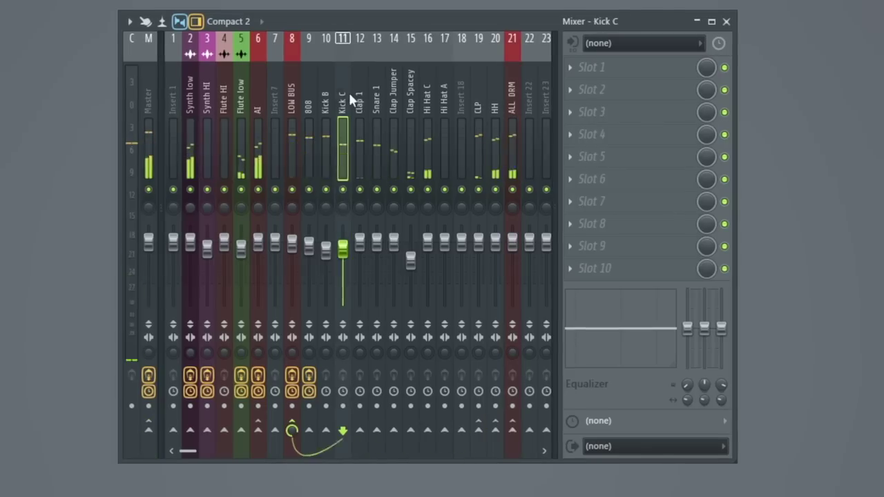
# Lower the faders of the Clap 1, Snare 1, Clap Jumper, Clap Spacey and Hi Hat C tracks to balance the drums
pyautogui.click(374, 94)
pyautogui.click(392, 93)
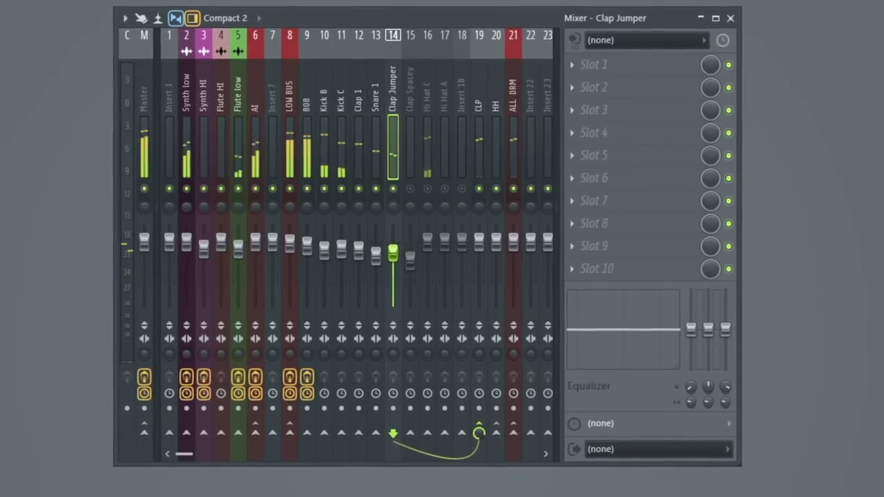
pyautogui.click(410, 188)
pyautogui.moveTo(410, 260)
pyautogui.mouseDown()
pyautogui.moveTo(410, 268)
pyautogui.moveTo(427, 257)
pyautogui.mouseUp()
pyautogui.click(427, 188)
# Solo the 808 and kick group, raise the Kick C fader and lower the Kick B fader
pyautogui.rightClick(306, 189)
pyautogui.click(341, 189)
pyautogui.moveTo(341, 249); pyautogui.dragTo(341, 240)
pyautogui.moveTo(324, 250); pyautogui.dragTo(323, 266)
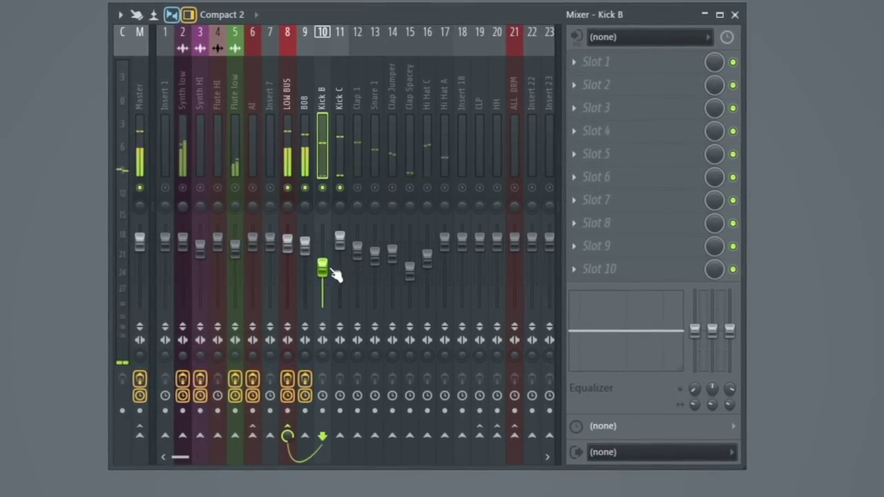
pyautogui.click(305, 247)
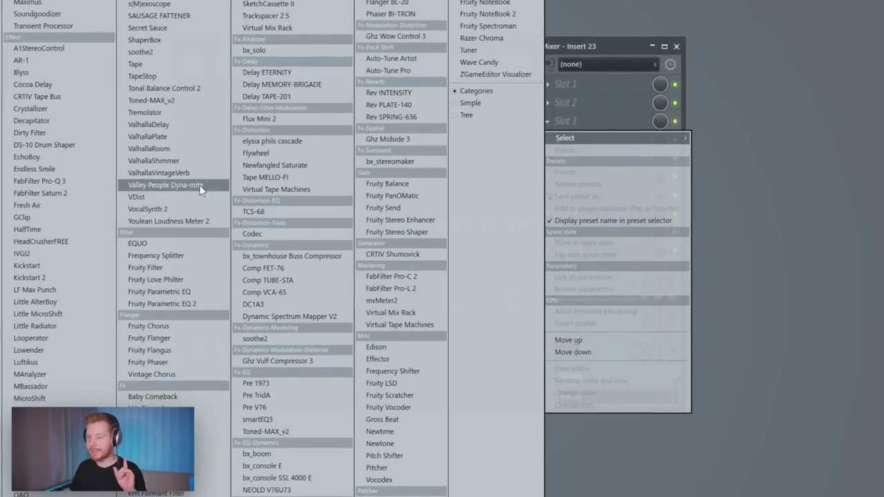
# Load ValhallaVintageVerb in slot 3 of Insert 23 and set its low cut to 370 Hz
pyautogui.click(199, 173)
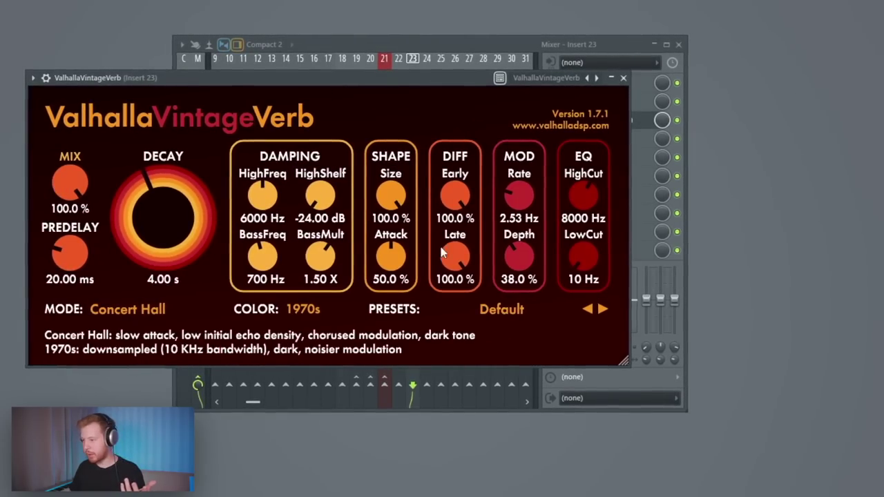
pyautogui.moveTo(584, 258); pyautogui.dragTo(585, 218)
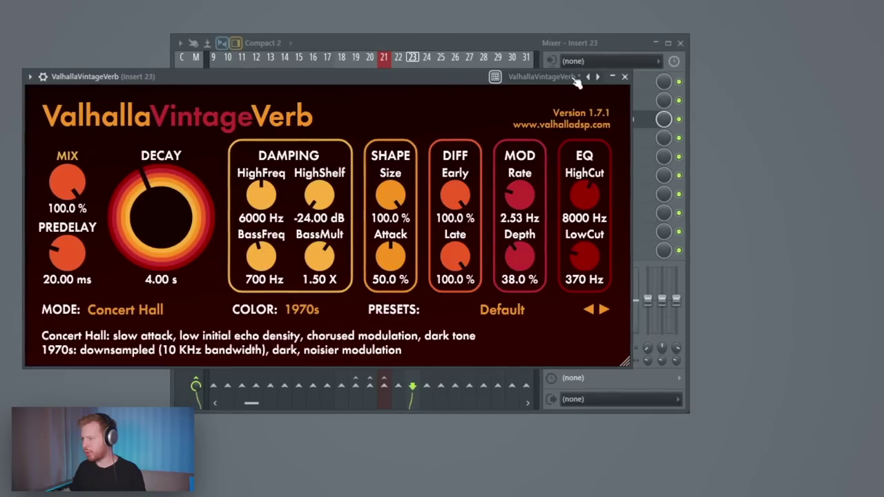
pyautogui.click(576, 45)
# Add A1StereoControl in slot 4 of Insert 23, enable Safe Bass at 215 Hz and increase the stereo width
pyautogui.click(583, 136)
pyautogui.click(92, 47)
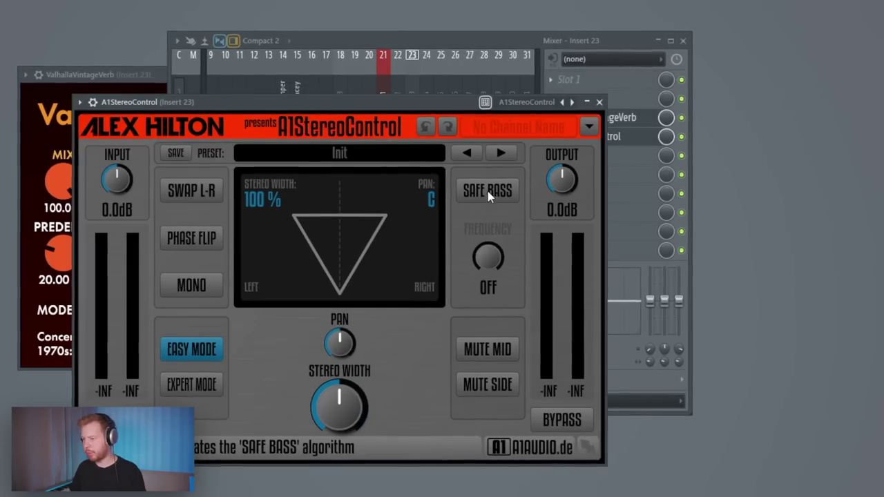
pyautogui.click(488, 192)
pyautogui.moveTo(488, 257); pyautogui.dragTo(488, 248)
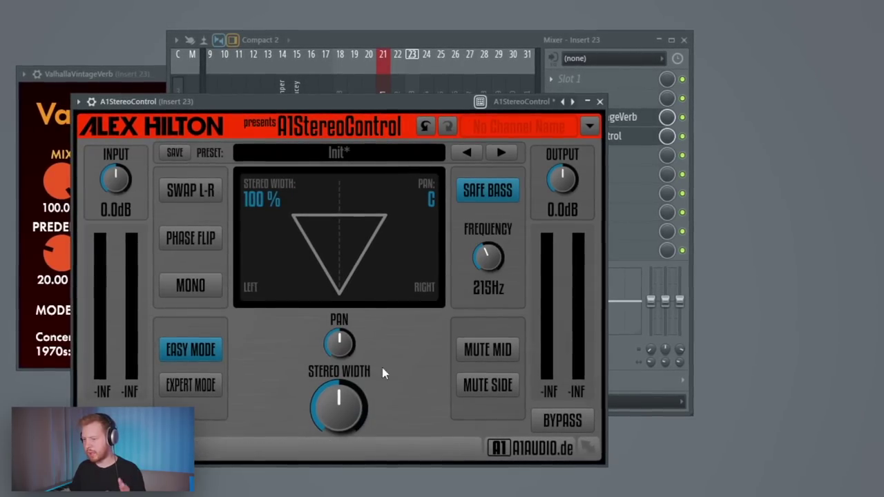
pyautogui.moveTo(348, 404); pyautogui.dragTo(348, 376)
pyautogui.click(600, 101)
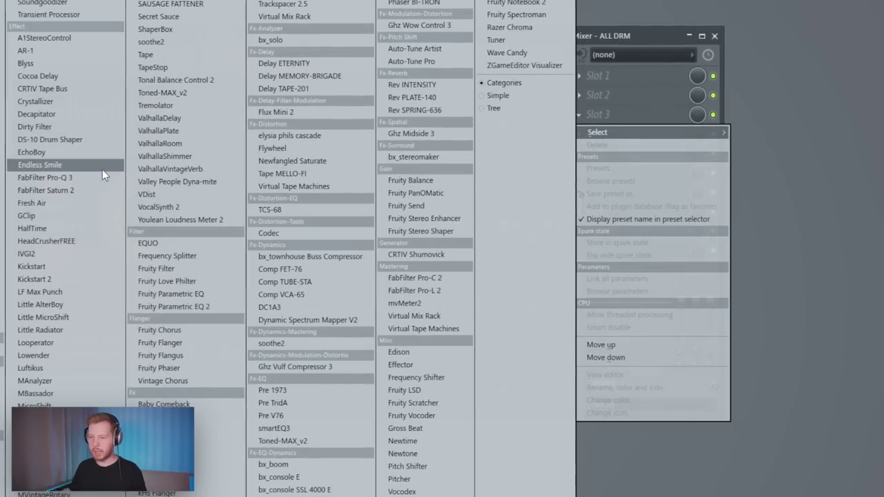
# Load FabFilter Saturn 2 in slot 3 of the ALL DRM track and choose the Clean Tape style
pyautogui.click(97, 191)
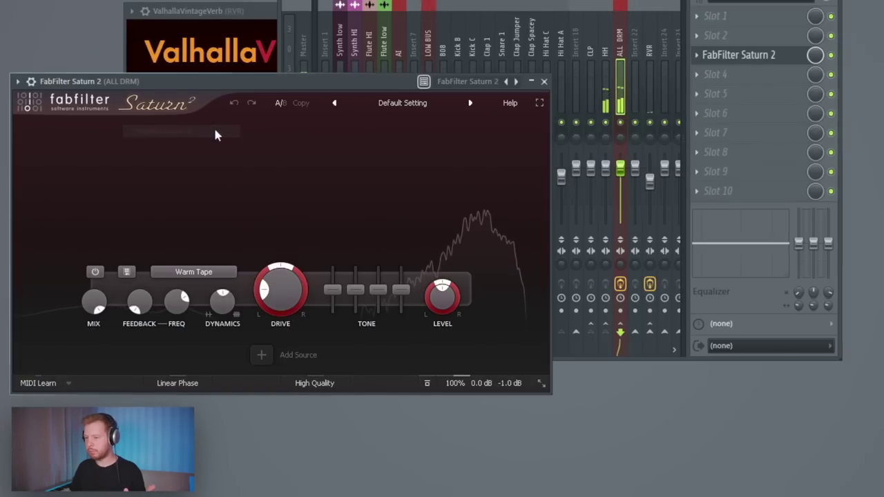
pyautogui.click(73, 332)
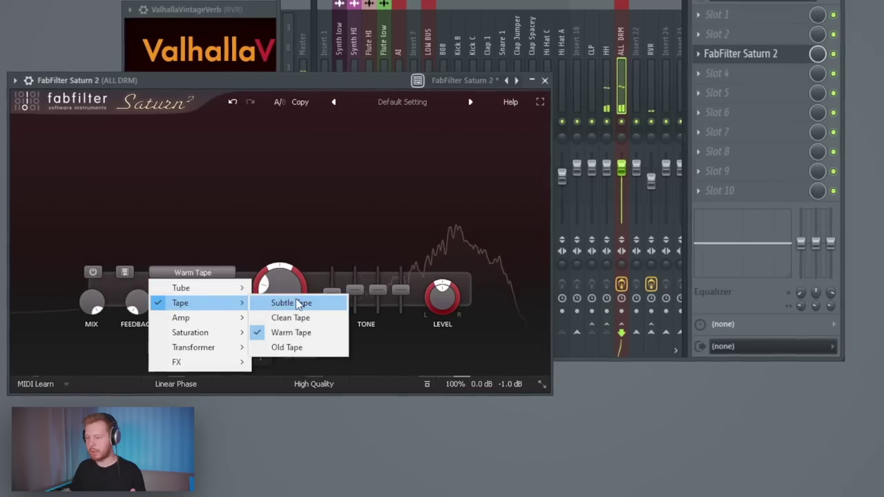
pyautogui.click(304, 315)
pyautogui.click(564, 81)
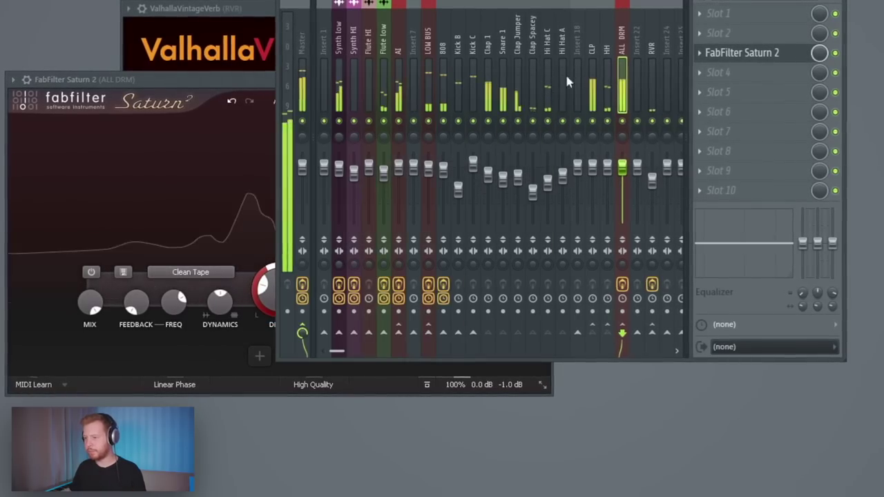
# Send Clap 1 to the RVR track and readjust the drum levels, lowering the Hi Hat C and Kick C faders slightly
pyautogui.click(488, 42)
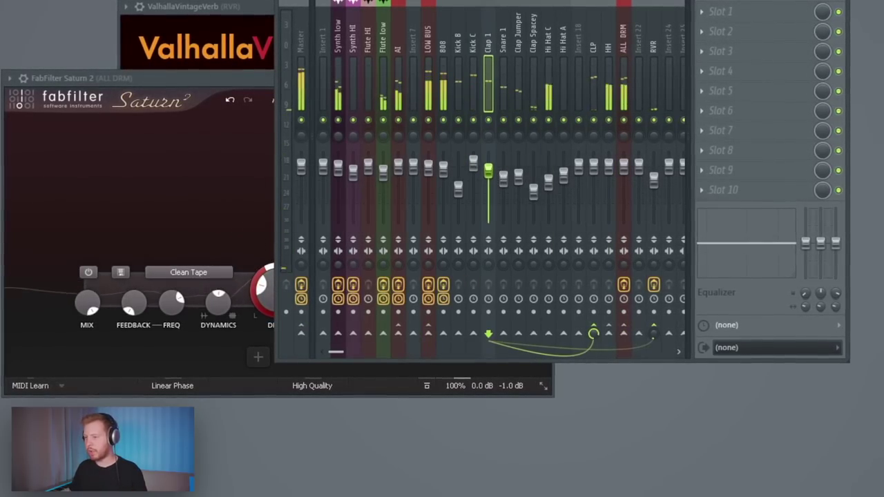
pyautogui.click(548, 181)
pyautogui.click(489, 169)
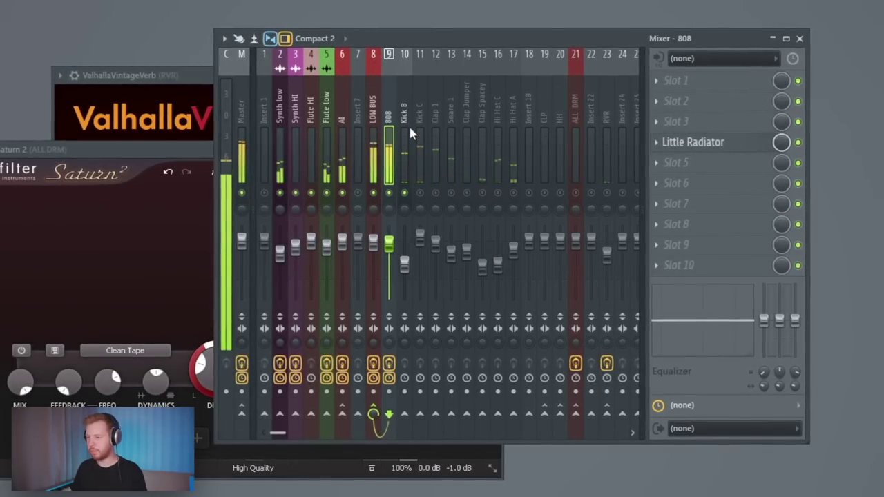
pyautogui.click(422, 251)
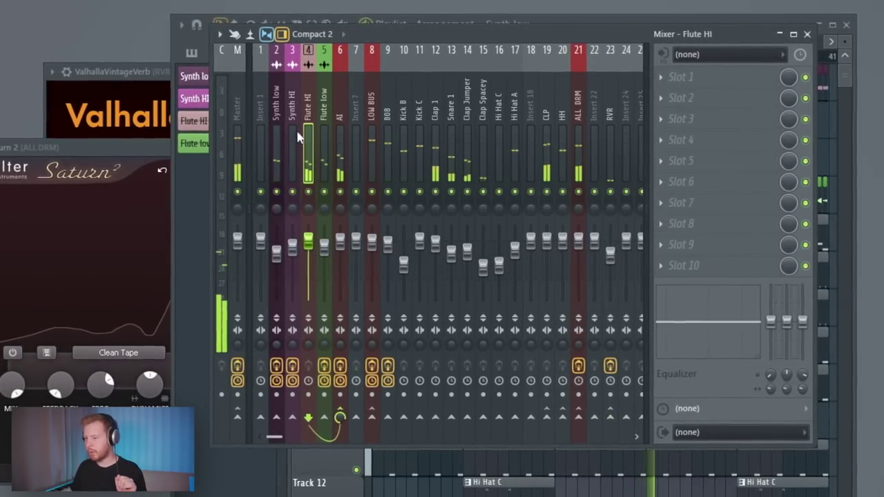
# Send Flute HI to the RVR track and add RC-20 Retro Color in slot 3 with Vinyl 1, noise off, 8% wobble and some Space
pyautogui.click(609, 417)
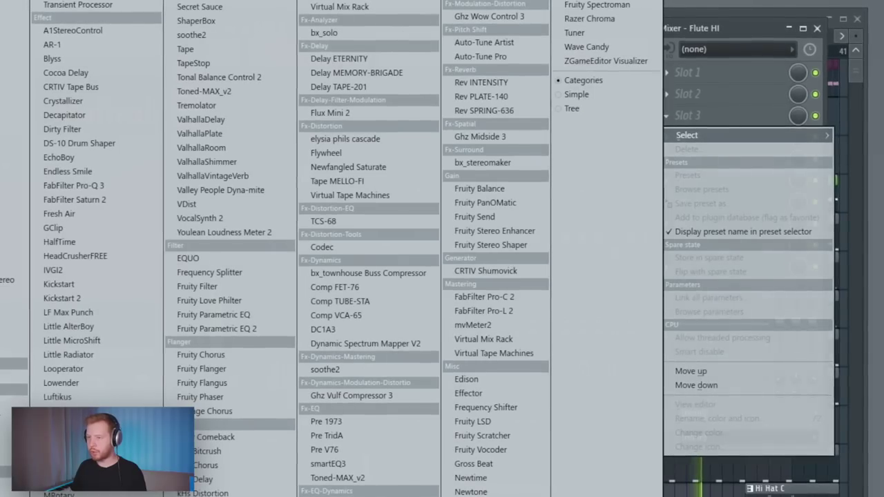
pyautogui.click(155, 118)
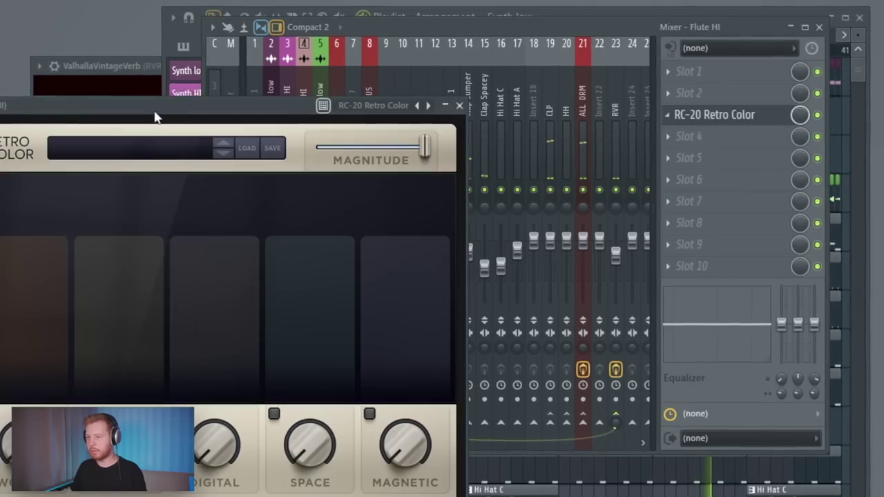
pyautogui.moveTo(155, 112); pyautogui.dragTo(410, 46)
pyautogui.click(151, 349)
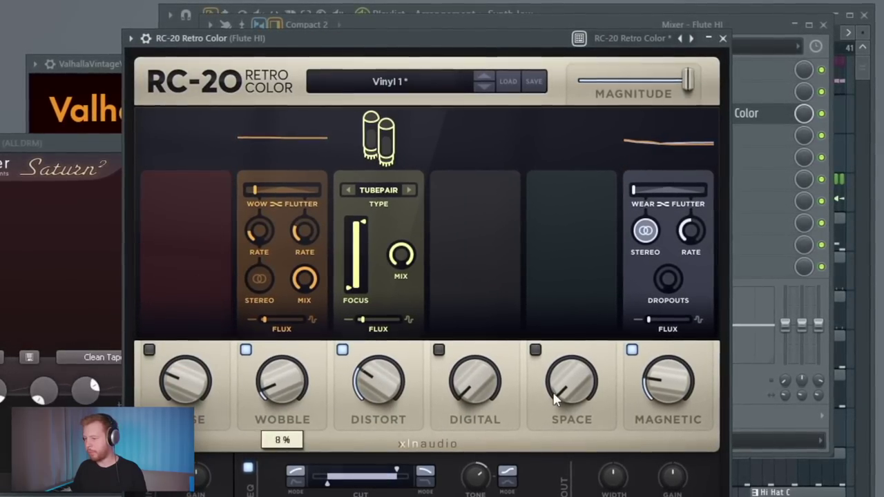
pyautogui.moveTo(566, 384); pyautogui.dragTo(568, 364)
pyautogui.moveTo(583, 190); pyautogui.dragTo(546, 192)
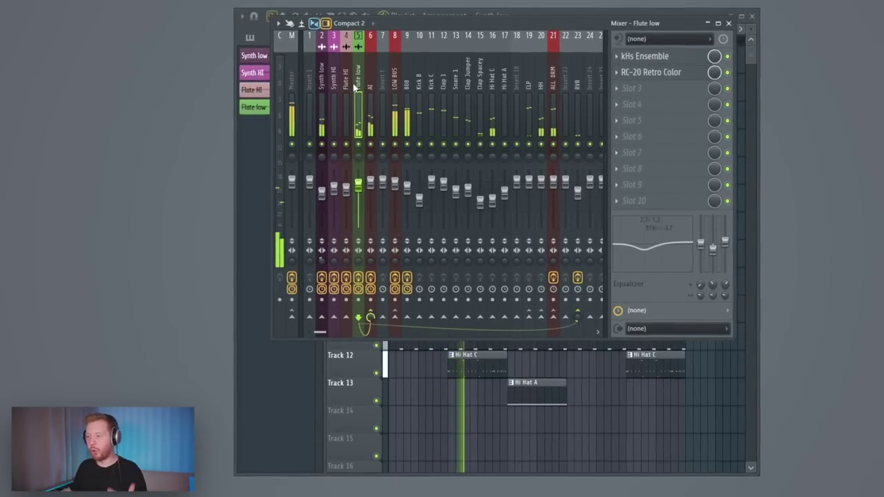
# Review the effect chains on the Synth HI, Flute HI, AI, Flute low and Synth low mixer tracks
pyautogui.click(335, 87)
pyautogui.click(346, 88)
pyautogui.click(335, 89)
pyautogui.click(370, 86)
pyautogui.click(358, 87)
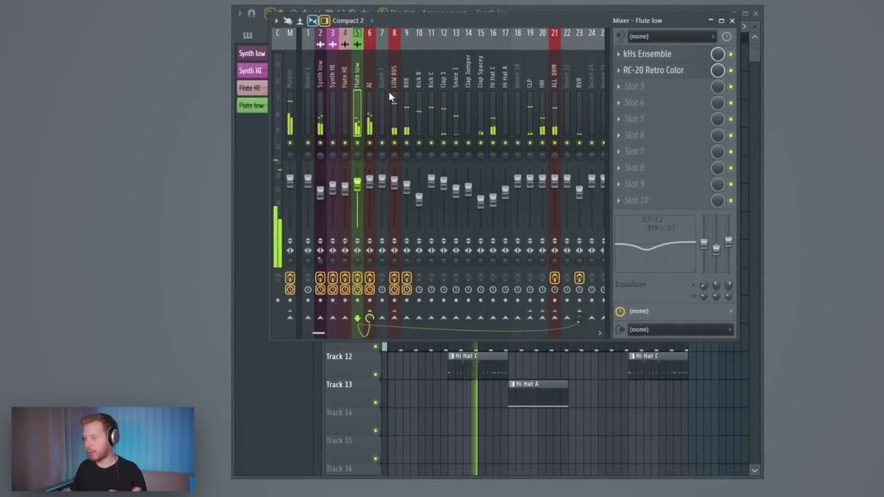
pyautogui.click(319, 76)
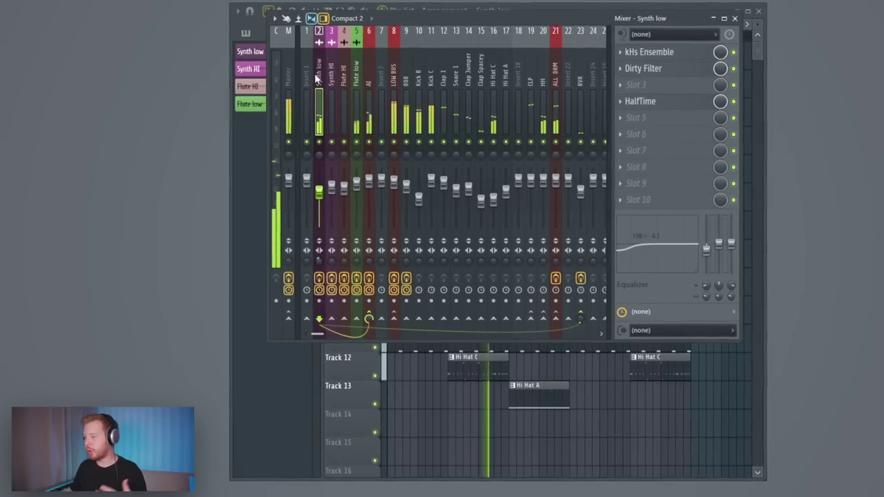
# Review the Dirty Filter settings on the Synth low track and the RC-20 Retro Color settings on the Flute HI track
pyautogui.press('space')
pyautogui.click(661, 56)
pyautogui.click(664, 56)
pyautogui.click(664, 67)
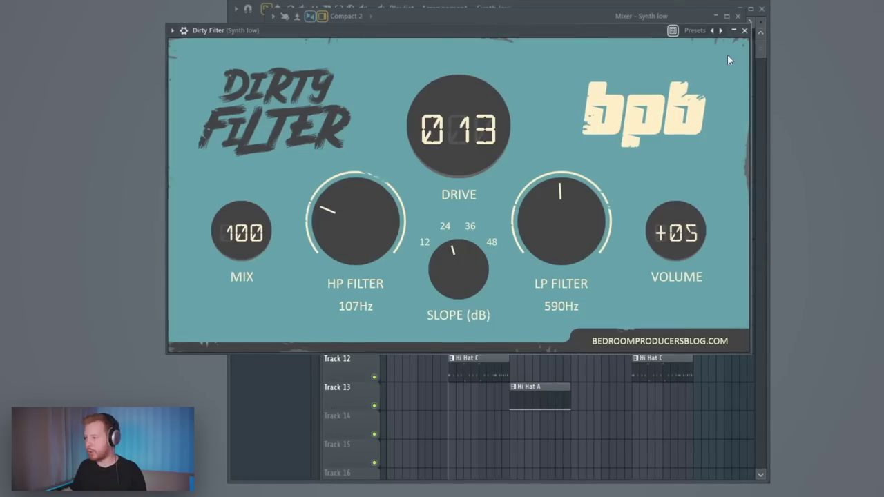
pyautogui.click(731, 30)
pyautogui.click(342, 58)
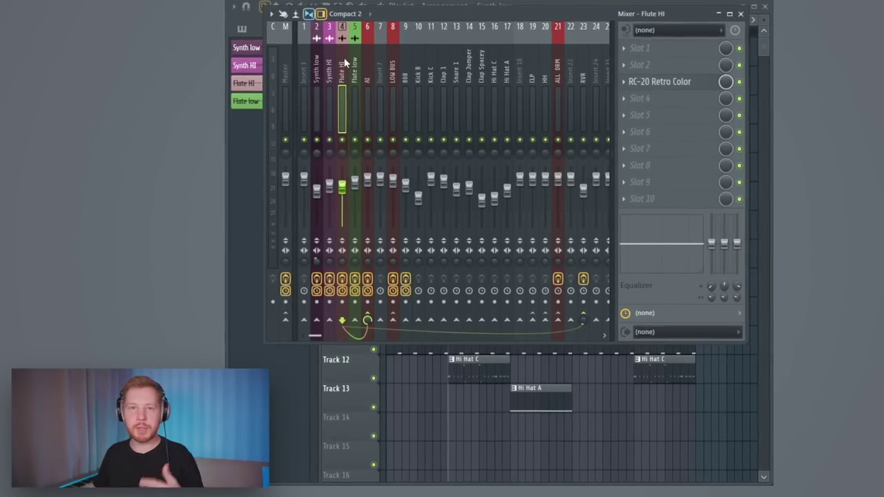
pyautogui.click(671, 84)
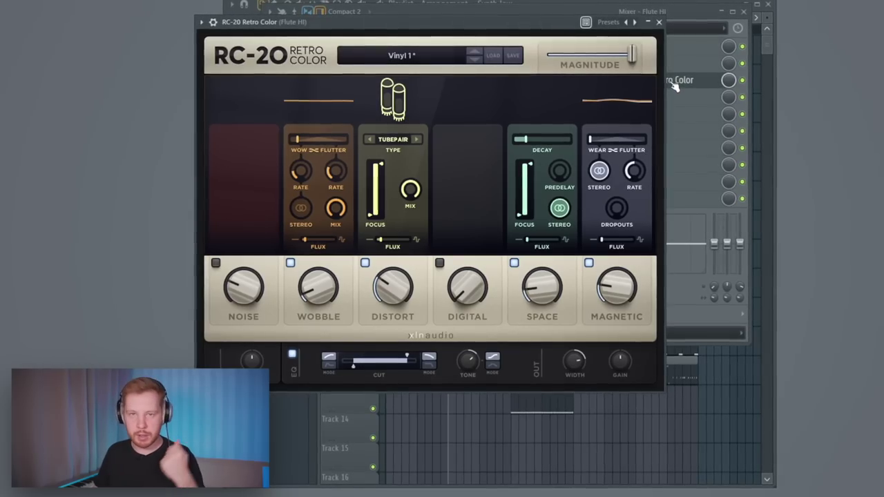
pyautogui.click(660, 22)
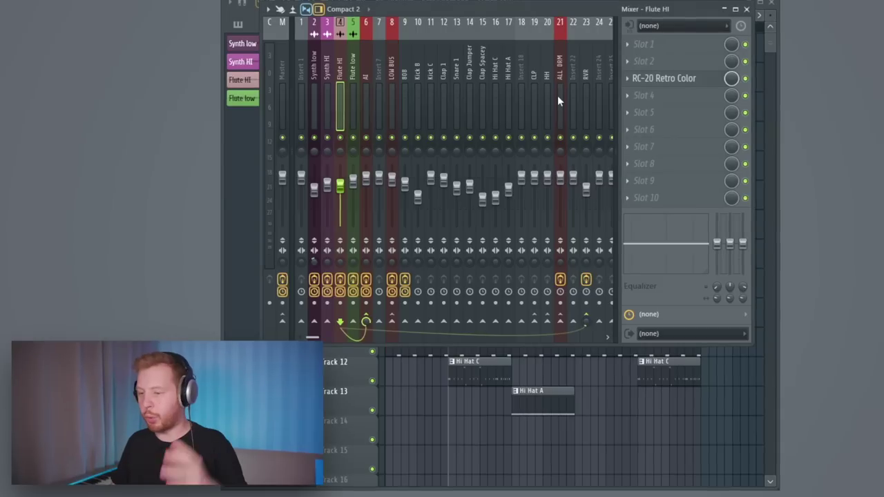
# Examine the gain, clip and softness settings of GClip on the Master track
pyautogui.click(281, 79)
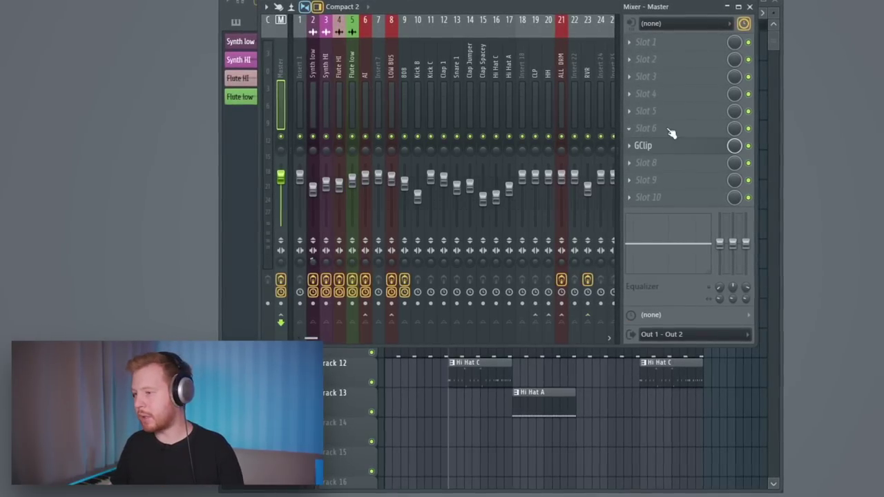
pyautogui.click(669, 146)
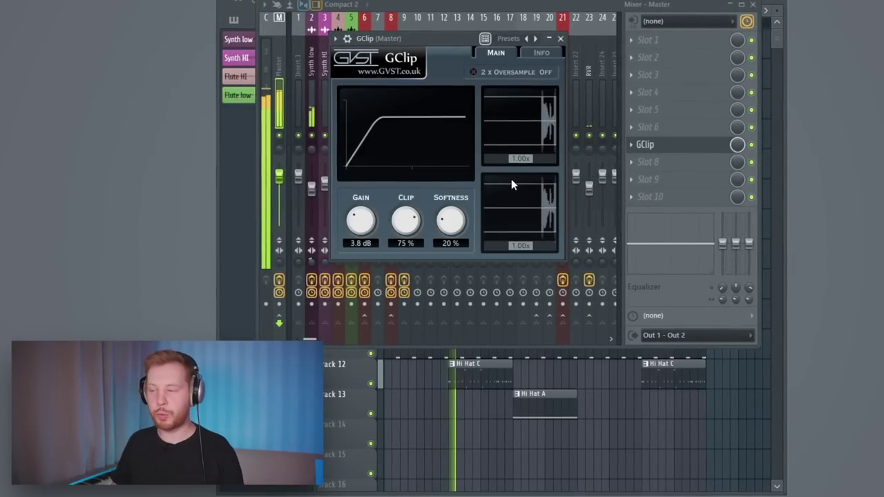
pyautogui.click(560, 36)
# Load Ozone 9 in slot 9 of the Master track and remove its Equalizer 1 module
pyautogui.click(474, 75)
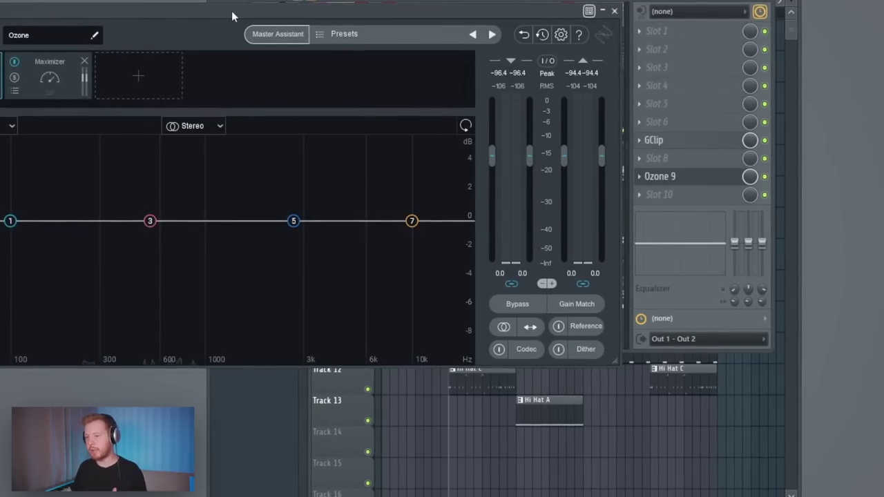
pyautogui.moveTo(232, 10); pyautogui.dragTo(500, 14)
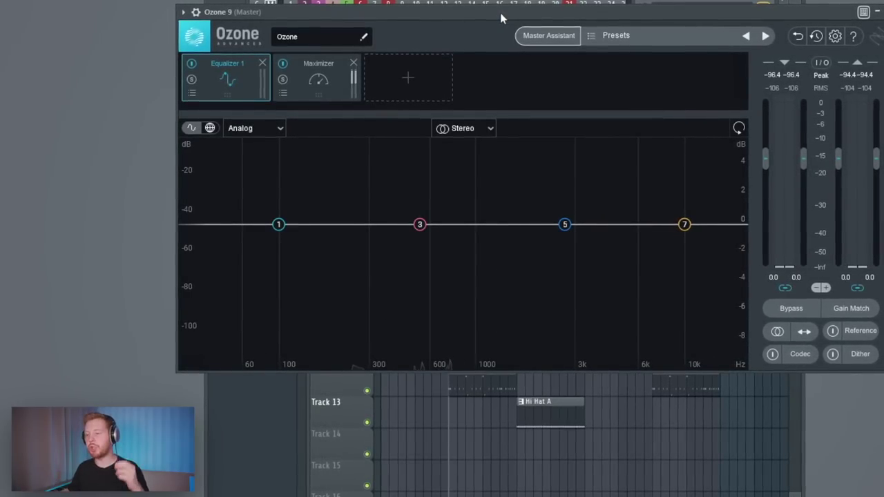
pyautogui.click(263, 63)
# Add Vintage Limiter and Imager modules to the Ozone 9 chain, placing the Imager first, before the Vintage Limiter and Maximizer
pyautogui.click(317, 78)
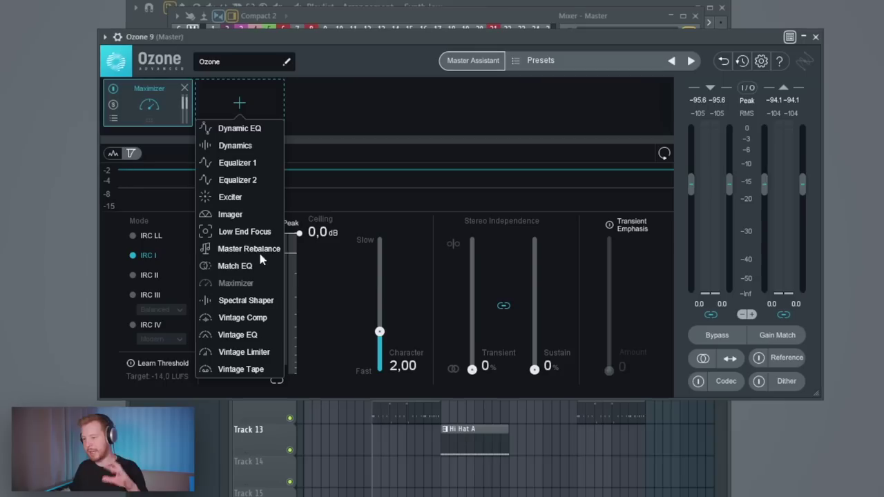
pyautogui.click(243, 352)
pyautogui.click(355, 111)
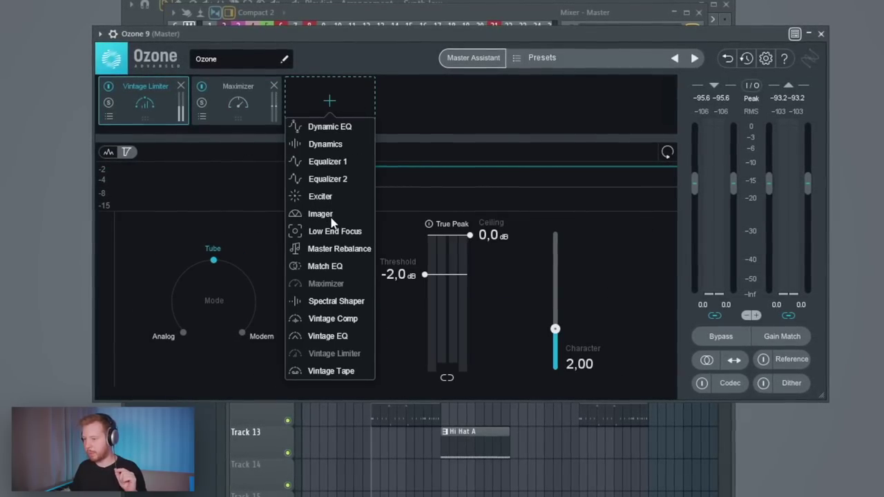
pyautogui.click(329, 212)
pyautogui.moveTo(346, 112); pyautogui.dragTo(138, 104)
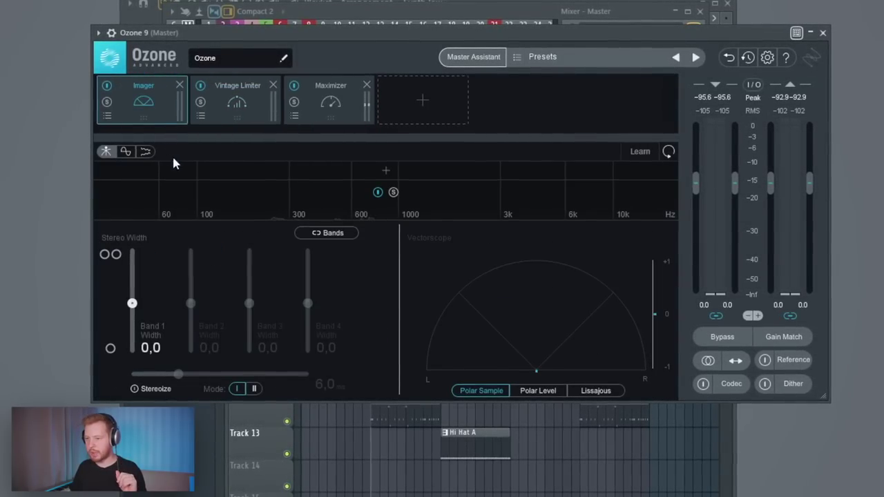
# Apply the Gentle Width preset to the Ozone 9 Imager module
pyautogui.click(107, 115)
pyautogui.click(518, 173)
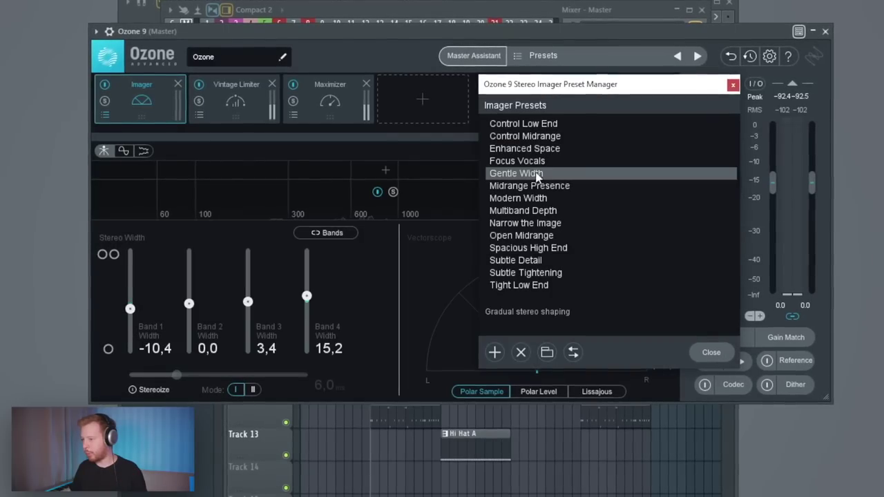
pyautogui.click(732, 85)
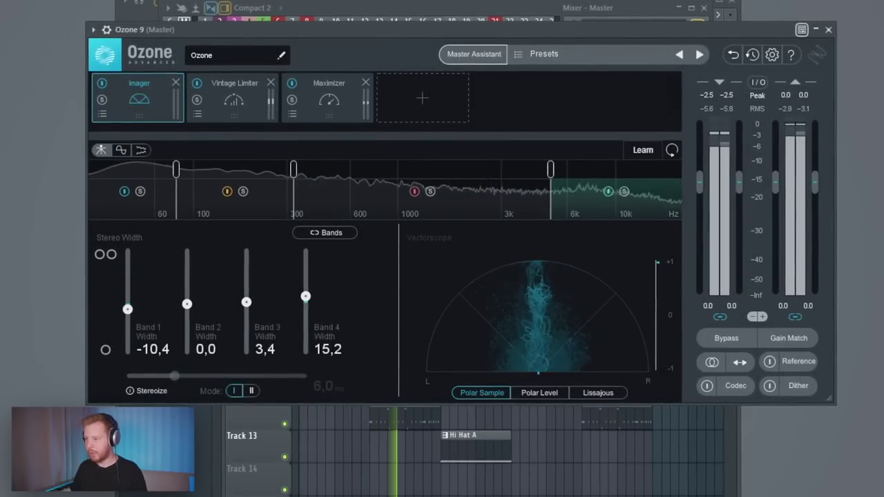
pyautogui.press('F9')
# Apply the Analog Glue preset to the Vintage Limiter and raise its threshold slightly
pyautogui.click(324, 185)
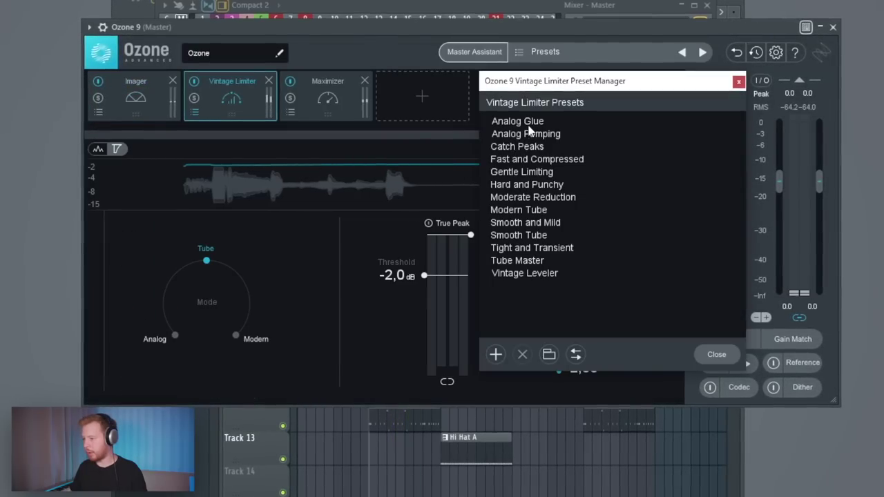
pyautogui.click(529, 120)
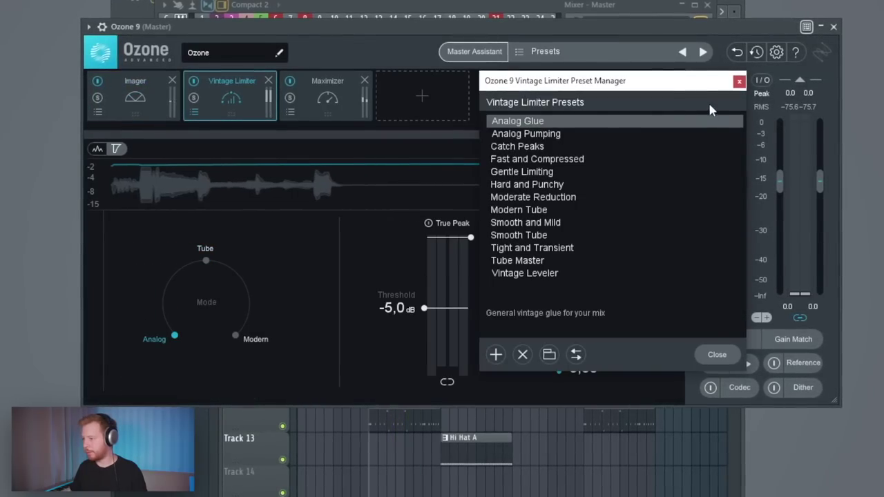
pyautogui.click(738, 82)
pyautogui.moveTo(419, 312); pyautogui.dragTo(435, 294)
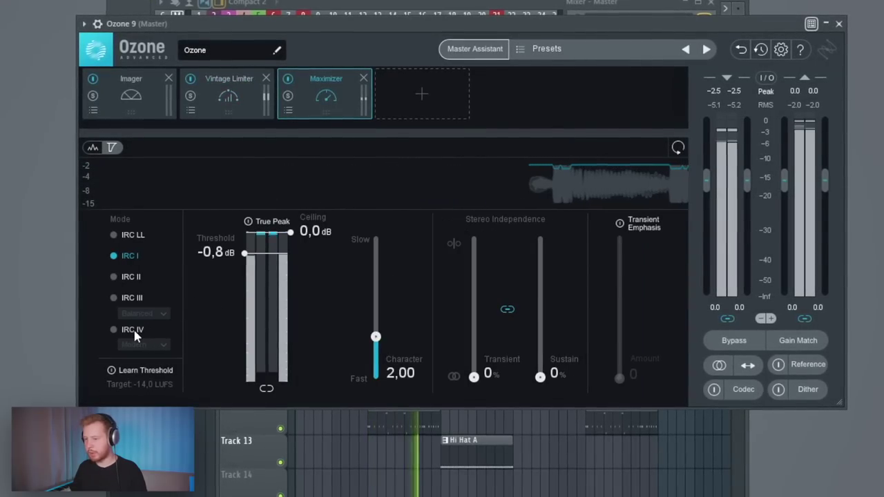
# Set the Maximizer to IRC IV with -0.7 dB threshold, -0.5 dB ceiling, 62% transient and sustain stereo independence, and transient emphasis of 100
pyautogui.click(124, 330)
pyautogui.moveTo(296, 235); pyautogui.dragTo(252, 251)
pyautogui.press('space')
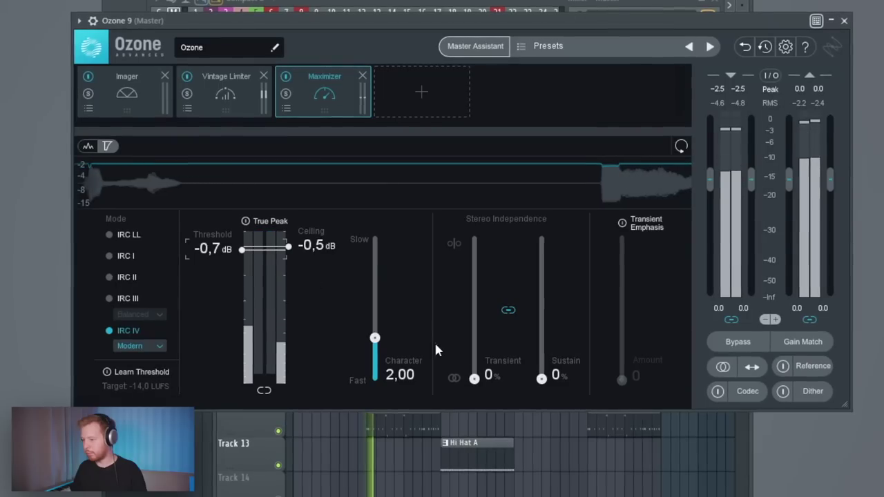
pyautogui.moveTo(474, 377); pyautogui.dragTo(473, 292)
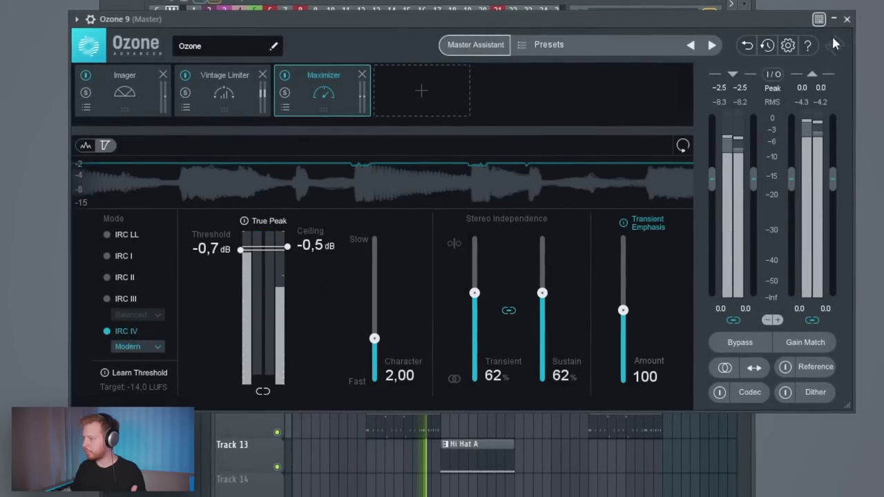
pyautogui.click(845, 19)
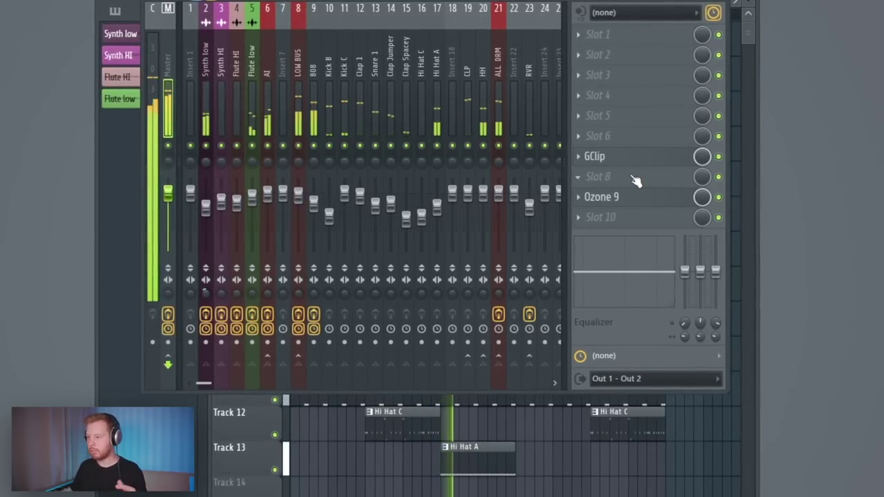
# Lower the Hi Hat A fader slightly and close the mixer
pyautogui.click(440, 61)
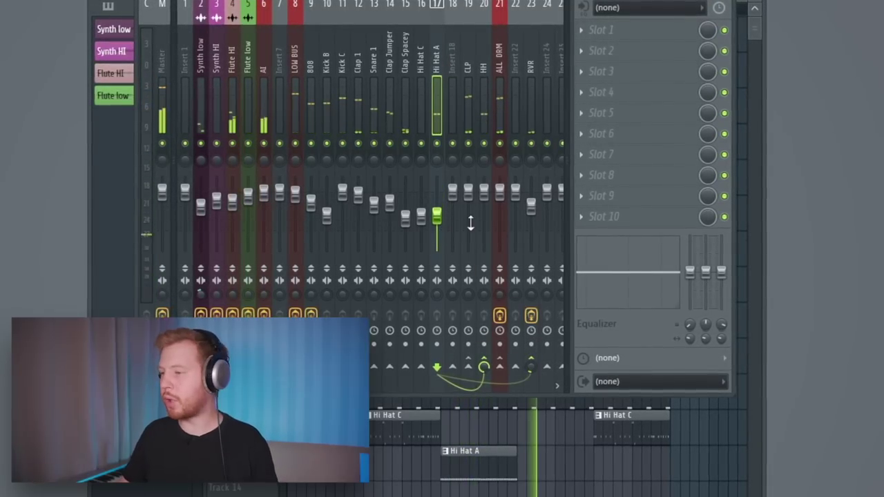
pyautogui.click(724, 1)
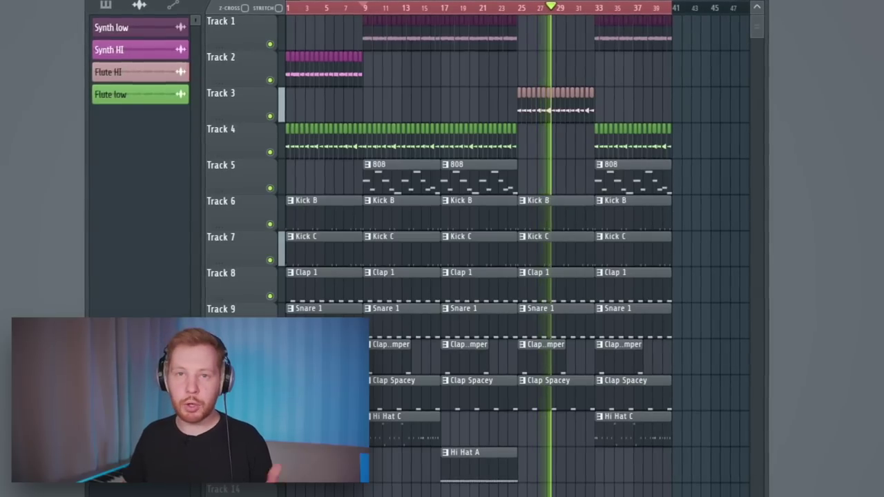